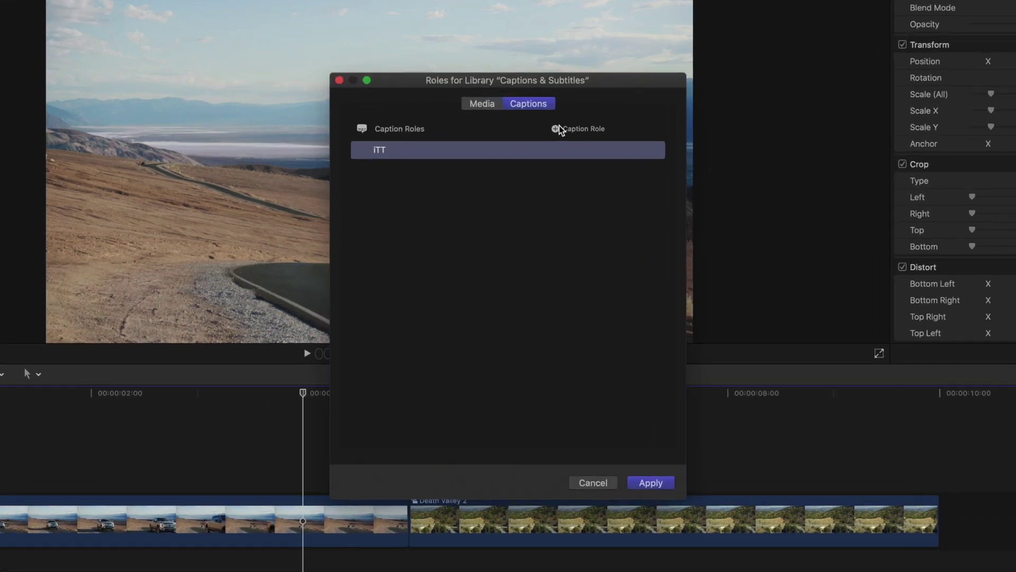
Open the format list for a new caption role in the library's Captions roles.
{"action": "left_click", "coordinate": [550, 150]}
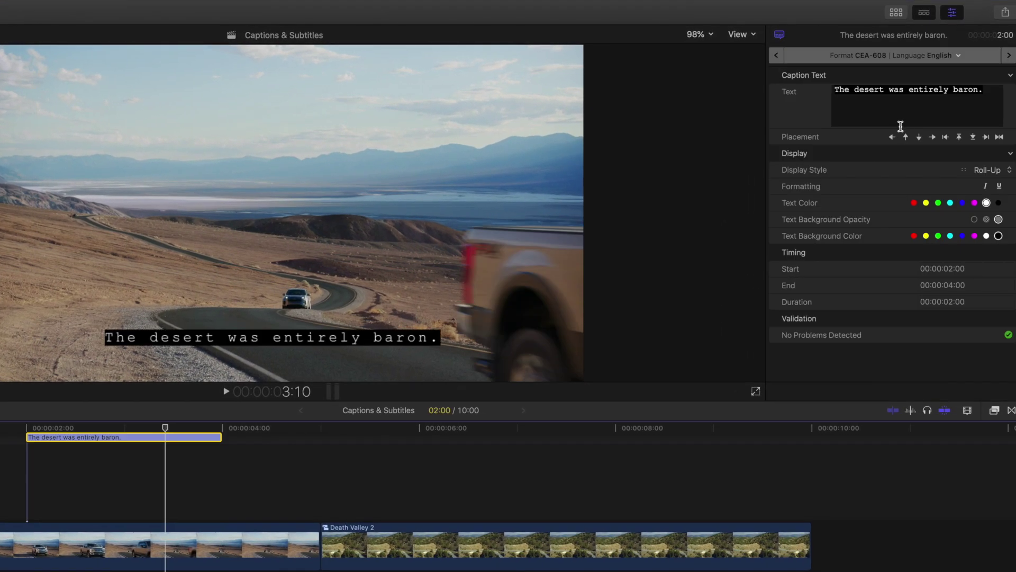
Preview caption placement, italic, underline and green text color in the caption inspector.
{"action": "left_click", "coordinate": [906, 138]}
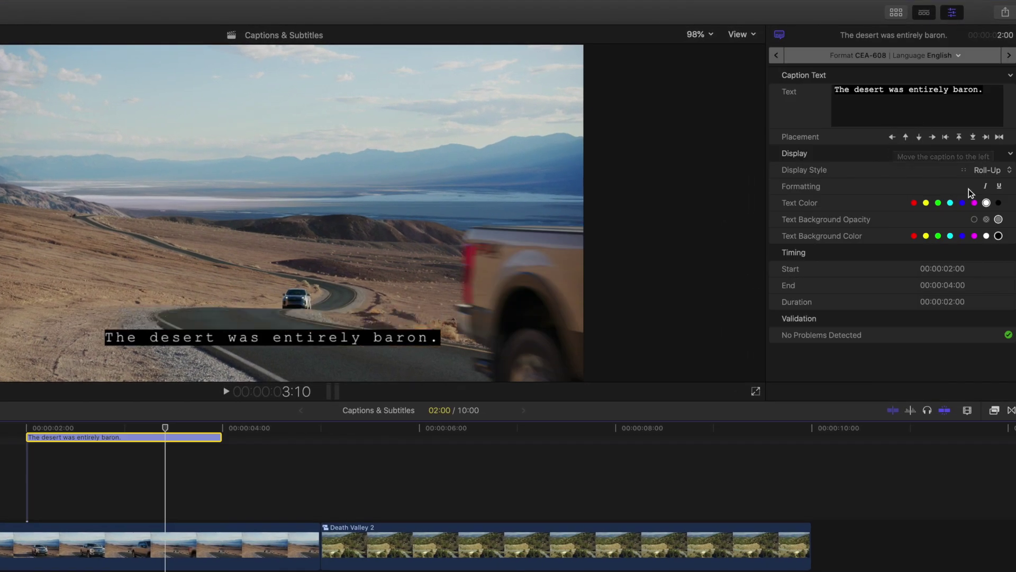
{"action": "left_click", "coordinate": [986, 186]}
{"action": "left_click", "coordinate": [1000, 187]}
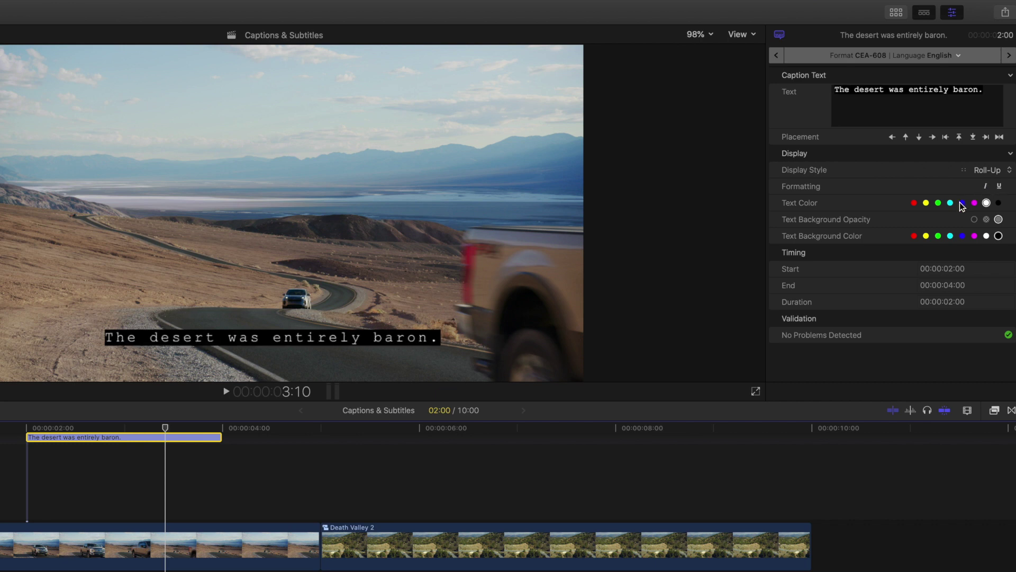
{"action": "left_click", "coordinate": [939, 203]}
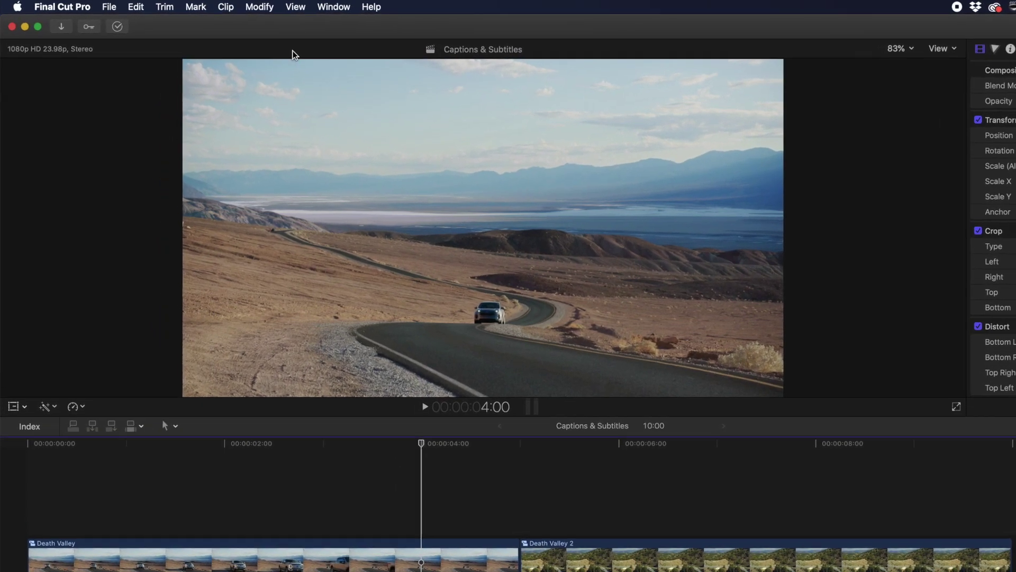
Add a CEA-608 caption role on the Captions tab of the library's roles editor.
{"action": "left_click", "coordinate": [223, 5]}
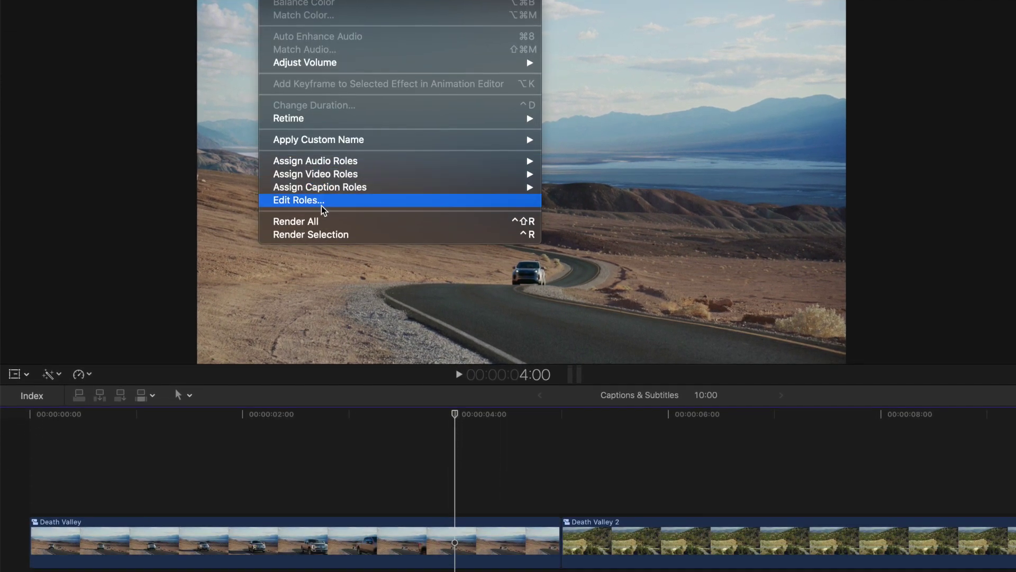
{"action": "left_click", "coordinate": [318, 265]}
{"action": "left_click", "coordinate": [638, 125]}
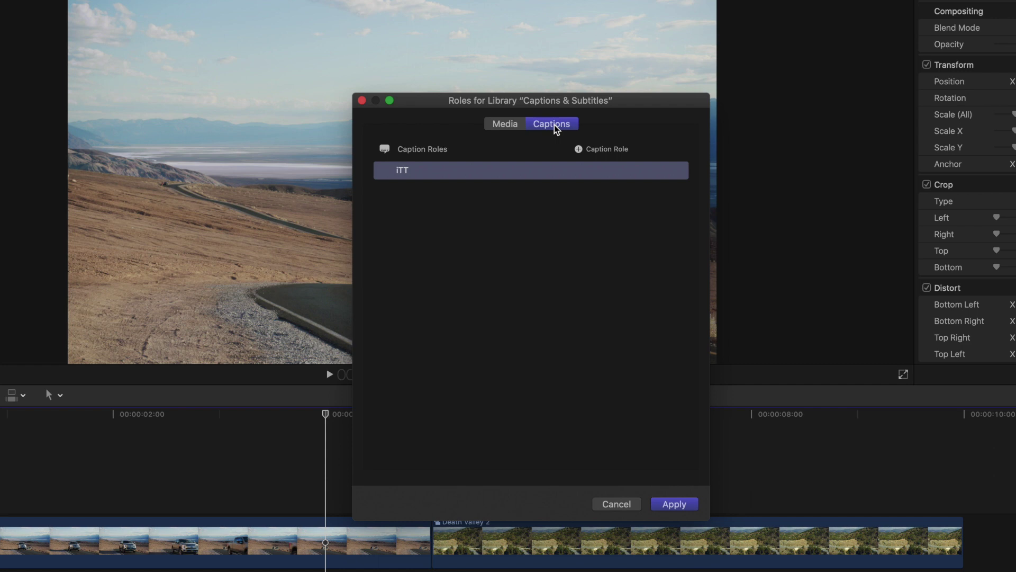
{"action": "left_click", "coordinate": [578, 149]}
{"action": "left_click", "coordinate": [613, 181]}
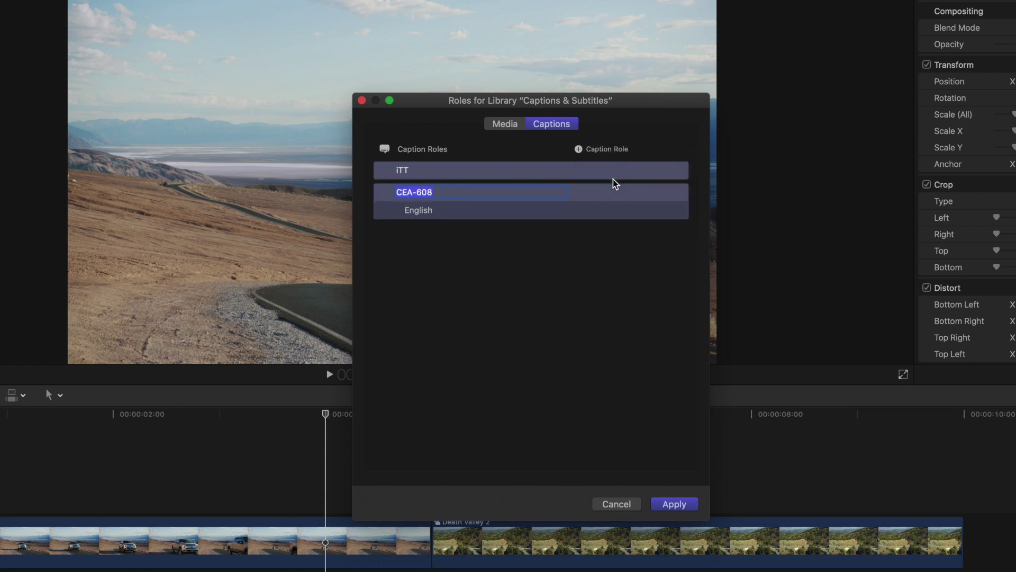
Leave English as the CEA-608 role's only language, removing French (France), and apply.
{"action": "left_click", "coordinate": [382, 211]}
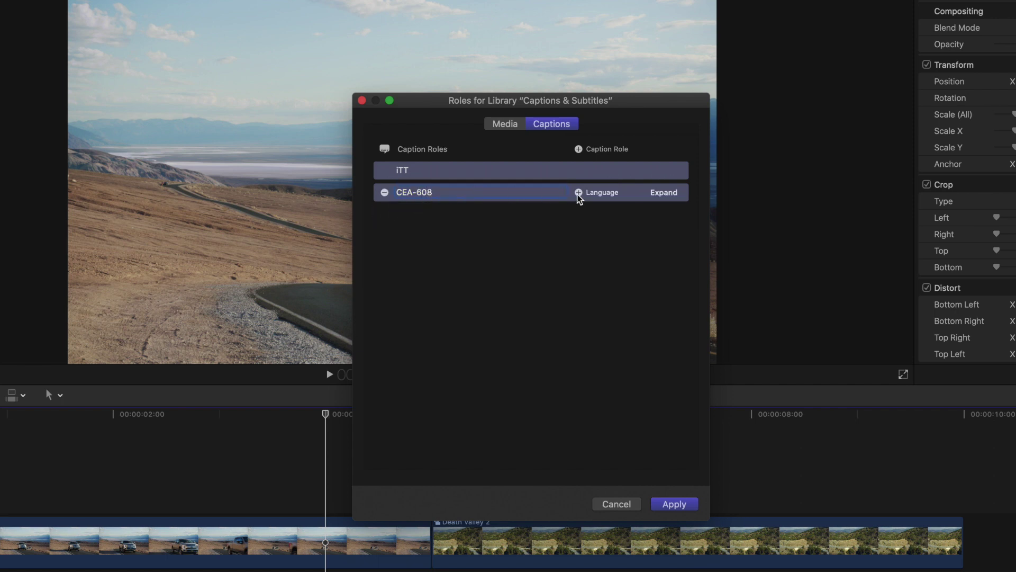
{"action": "left_click", "coordinate": [590, 195]}
{"action": "mouse_move", "coordinate": [683, 396]}
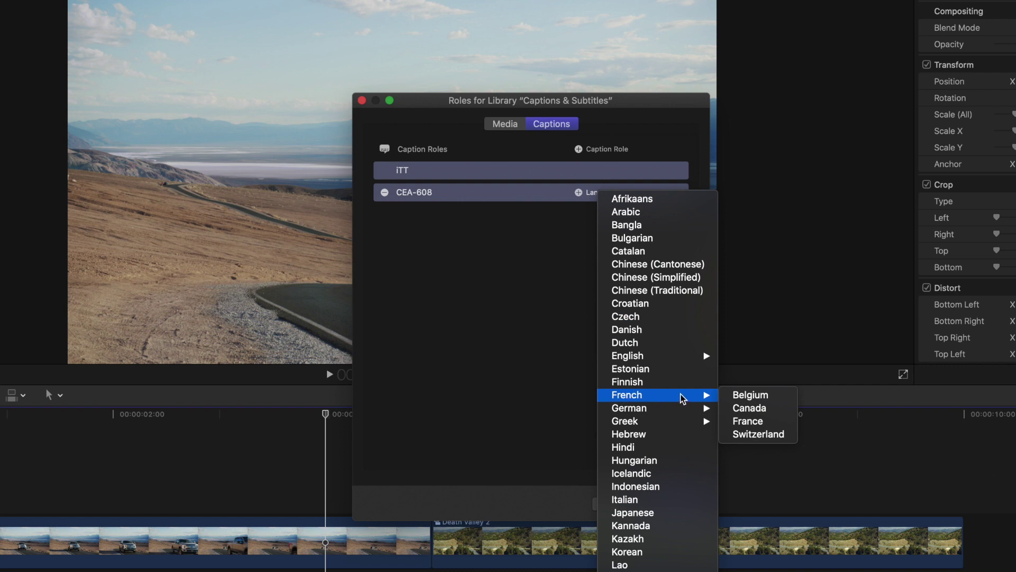
{"action": "left_click", "coordinate": [746, 422]}
{"action": "left_click", "coordinate": [592, 194]}
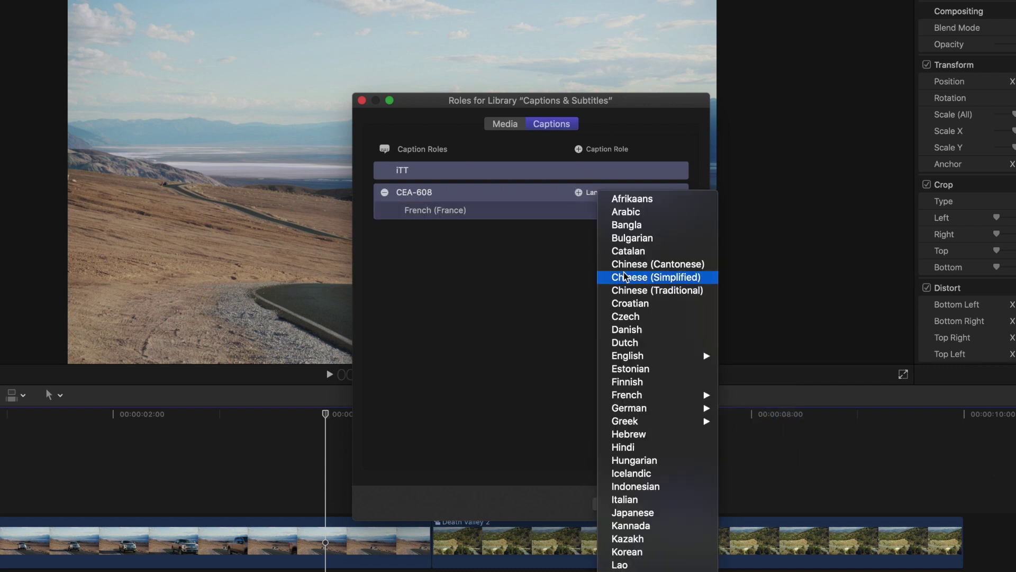
{"action": "mouse_move", "coordinate": [694, 357]}
{"action": "left_click", "coordinate": [737, 356]}
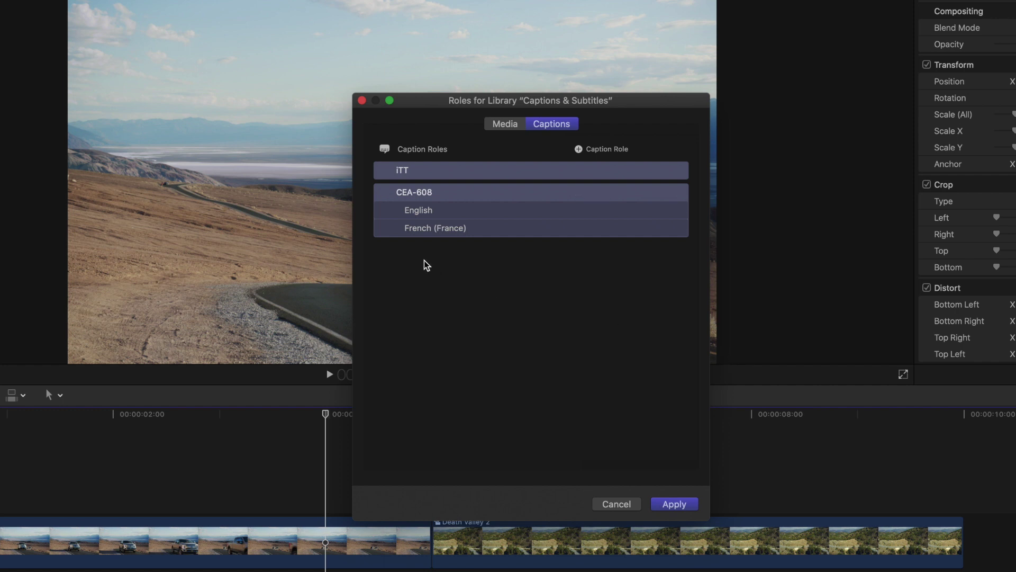
{"action": "mouse_move", "coordinate": [385, 232]}
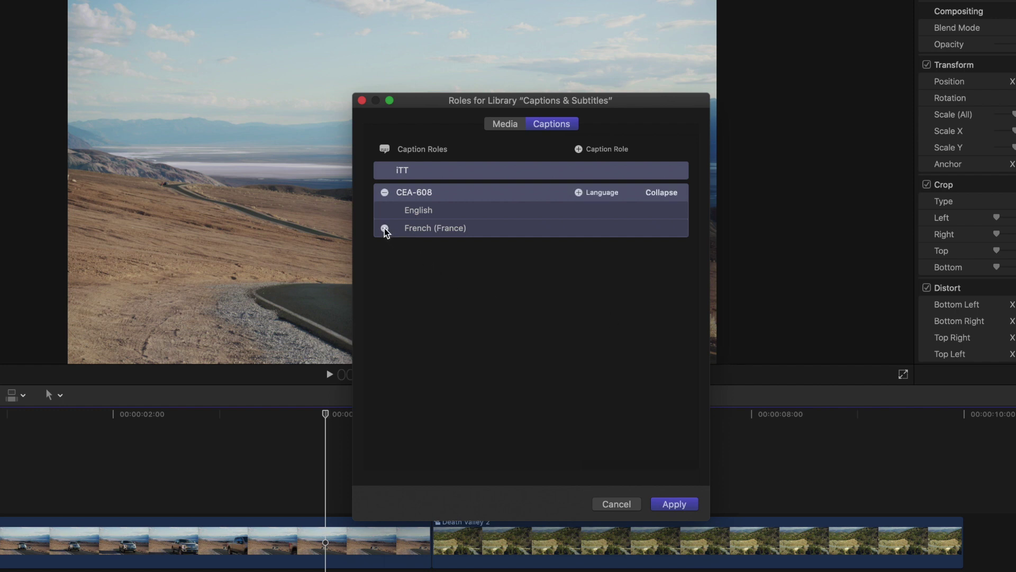
{"action": "left_click", "coordinate": [385, 228]}
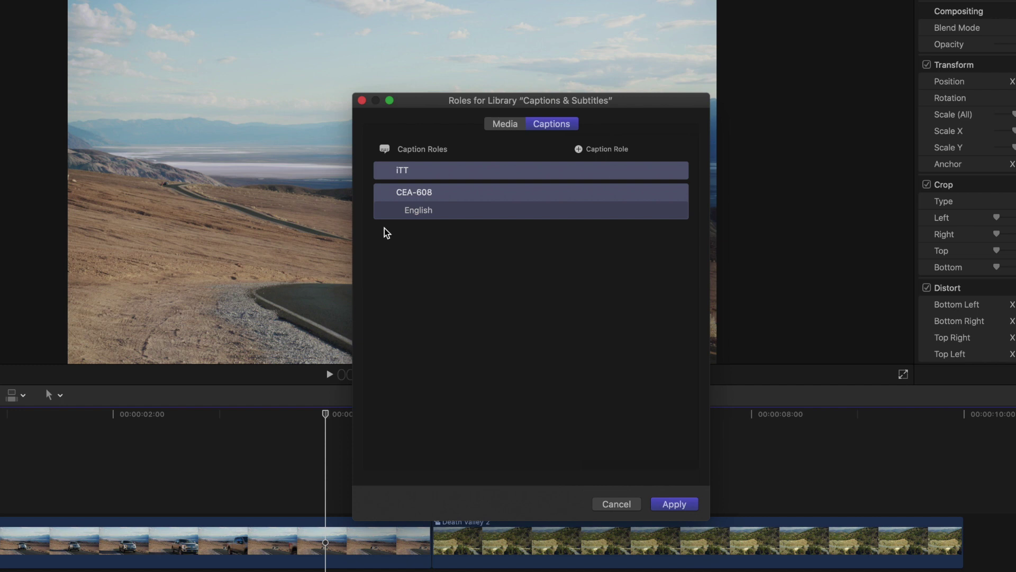
{"action": "left_click", "coordinate": [672, 503]}
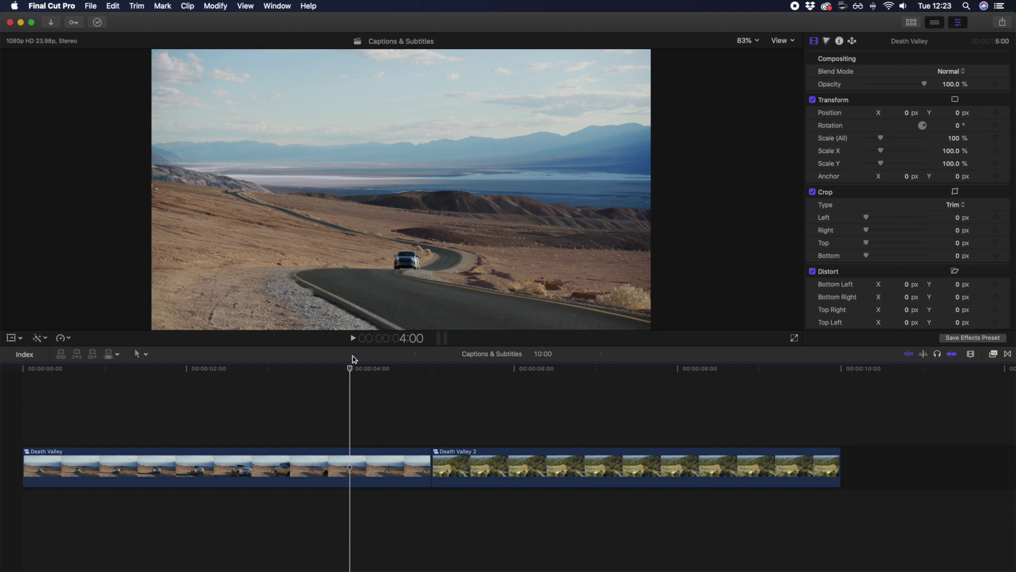
Add a caption at 00:00:02:00 and assign it the CEA-608 English role.
{"action": "left_click_drag", "start_coordinate": [352, 366], "coordinate": [188, 375]}
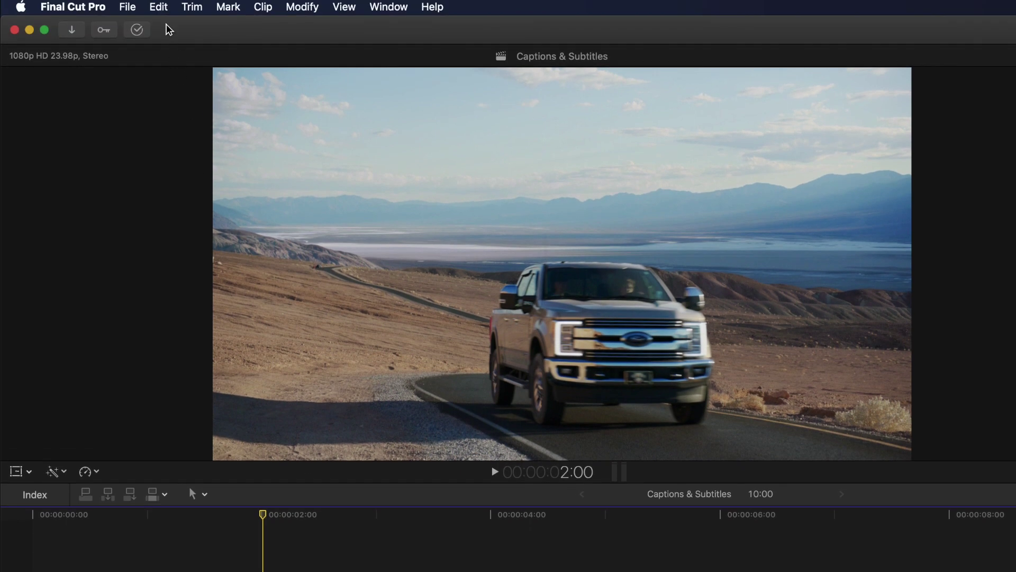
{"action": "left_click", "coordinate": [159, 7]}
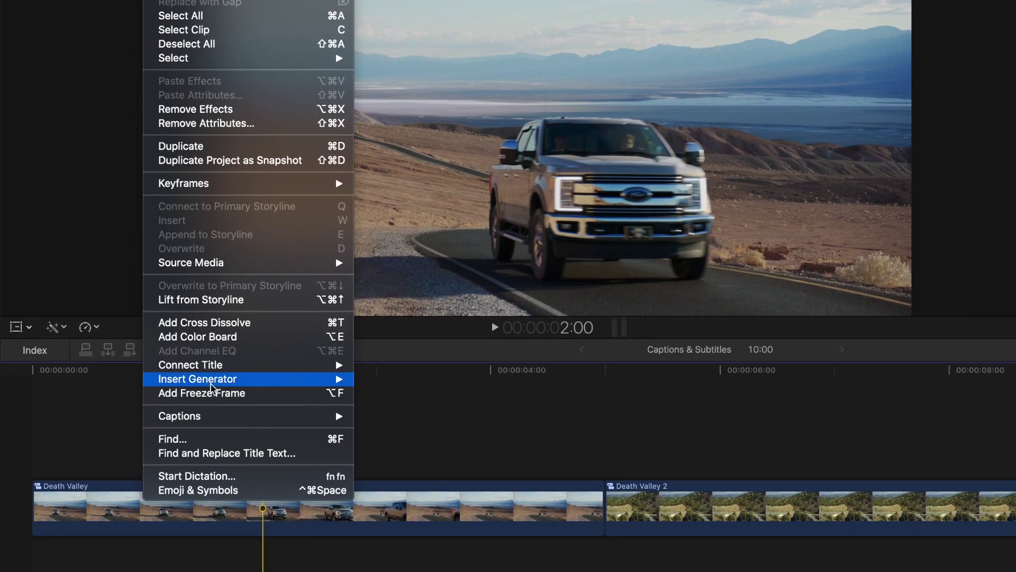
{"action": "mouse_move", "coordinate": [217, 561]}
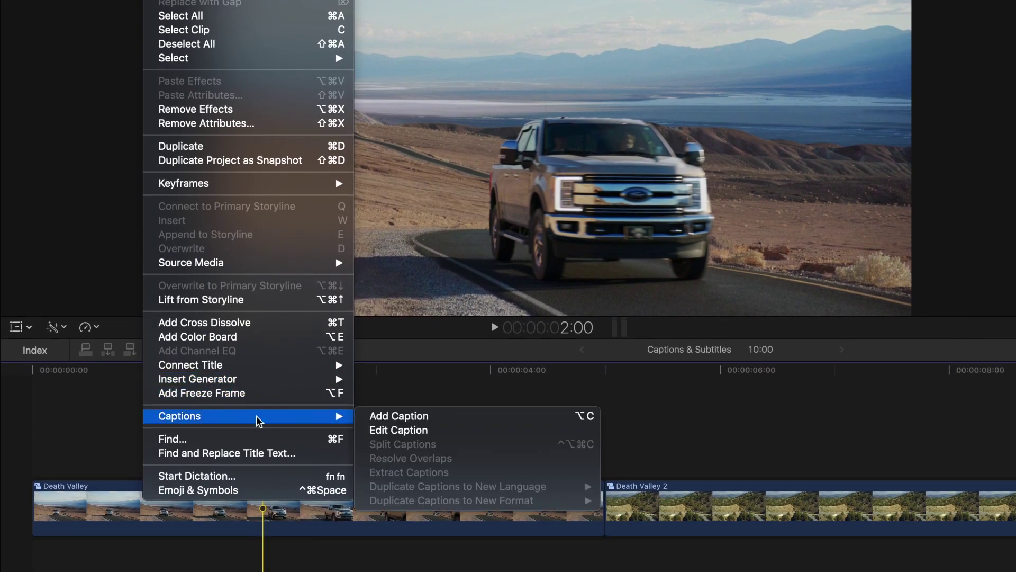
{"action": "left_click", "coordinate": [390, 417]}
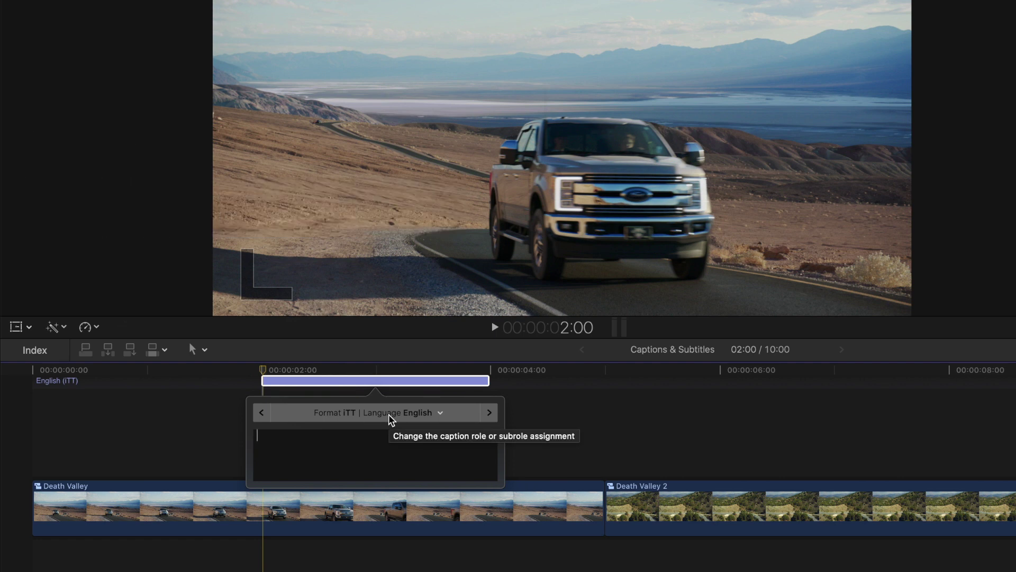
{"action": "left_click", "coordinate": [440, 414]}
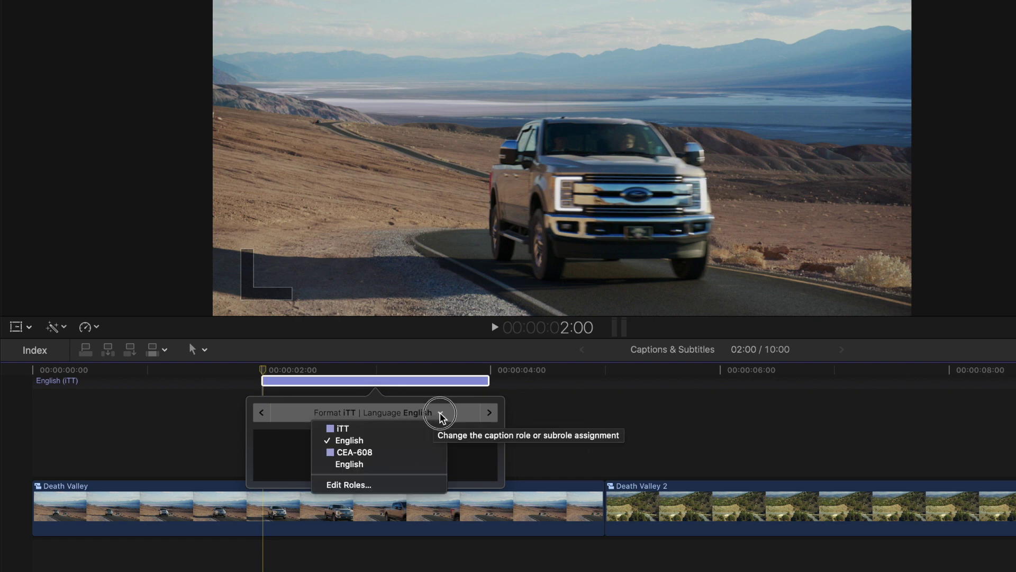
{"action": "left_click", "coordinate": [401, 453]}
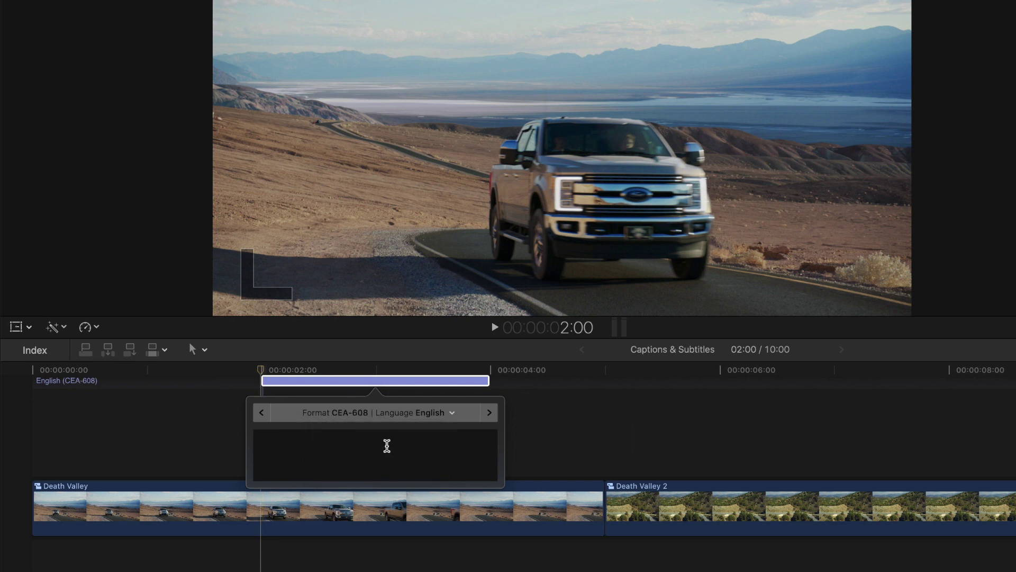
Enter the caption text 'The desert was entirely baron.'.
{"action": "left_click", "coordinate": [395, 388]}
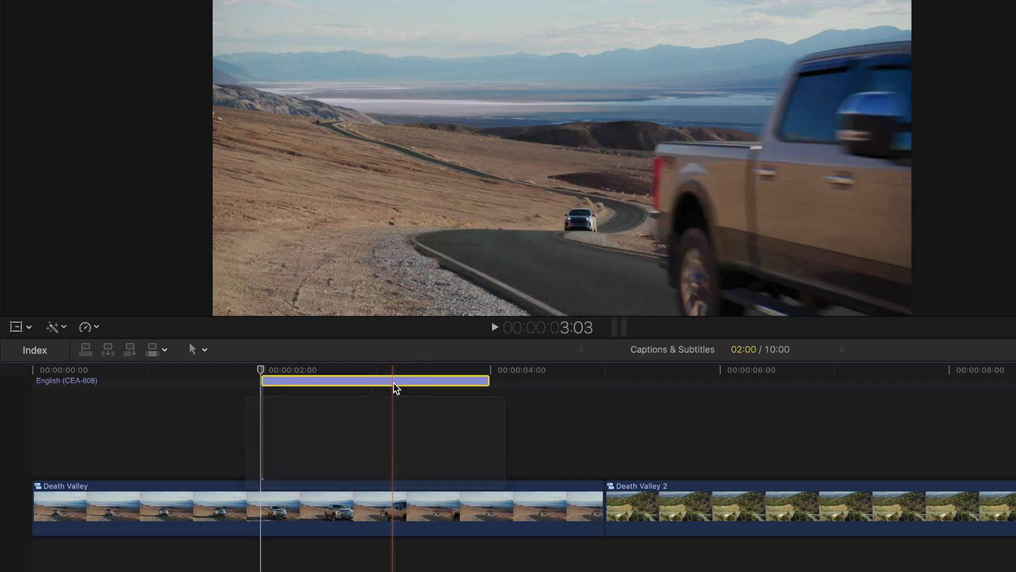
{"action": "double_click", "coordinate": [396, 388]}
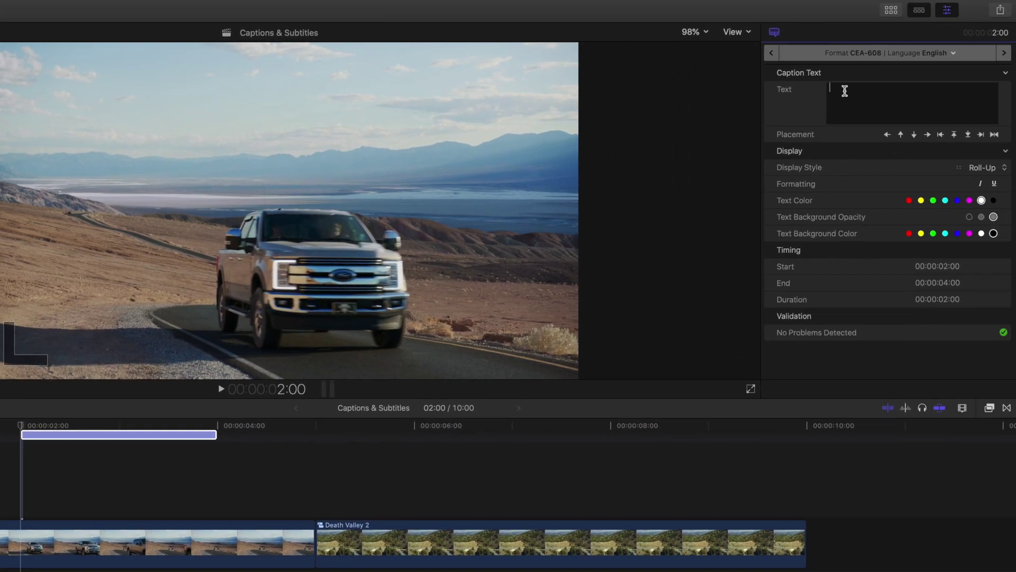
{"action": "type", "text": "The desert was entirely baron."}
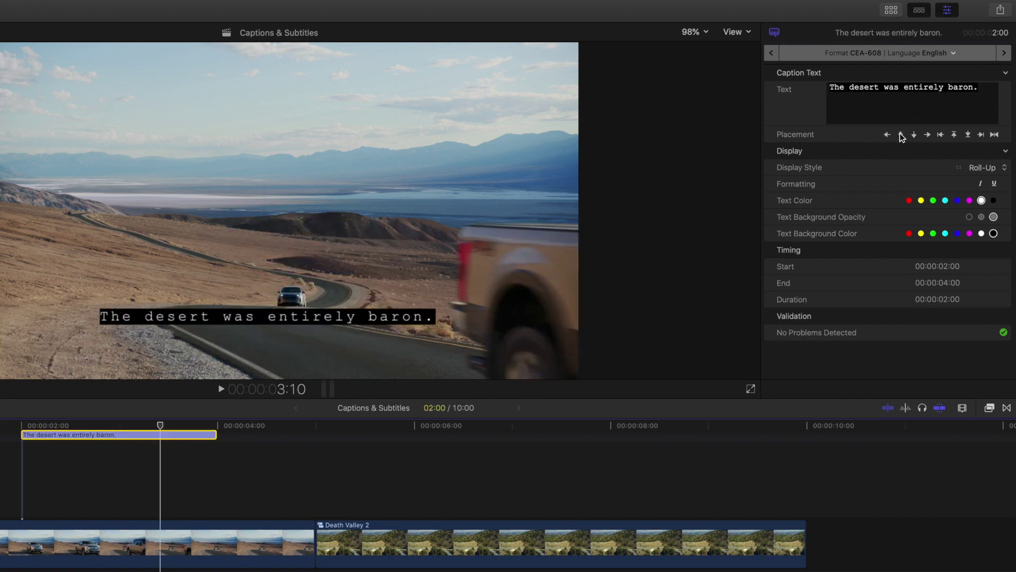
Try italic, cyan text and a blue background on the caption, then restore white on black.
{"action": "left_click", "coordinate": [981, 184]}
{"action": "left_click", "coordinate": [980, 184]}
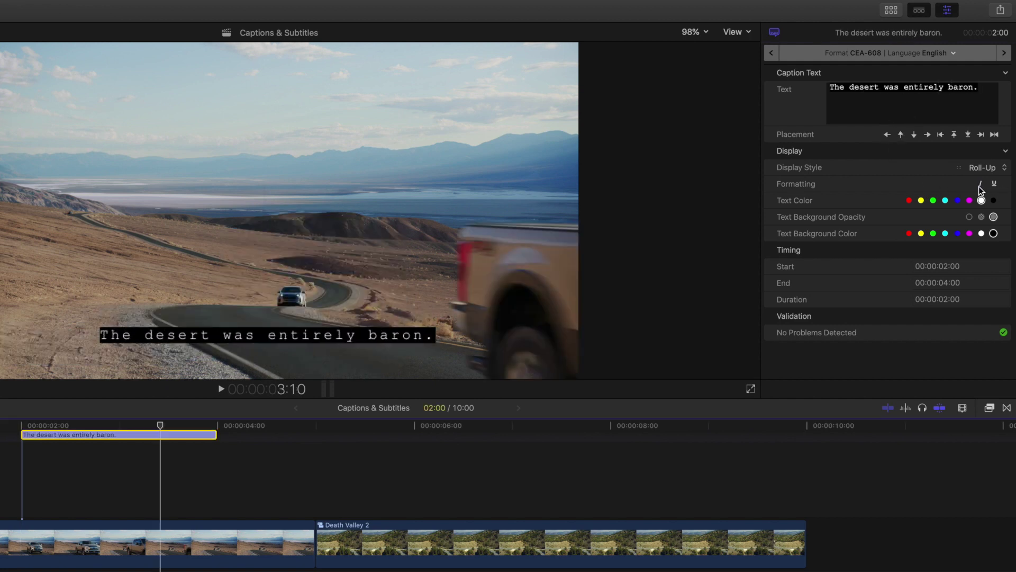
{"action": "left_click", "coordinate": [946, 200]}
{"action": "left_click", "coordinate": [958, 234]}
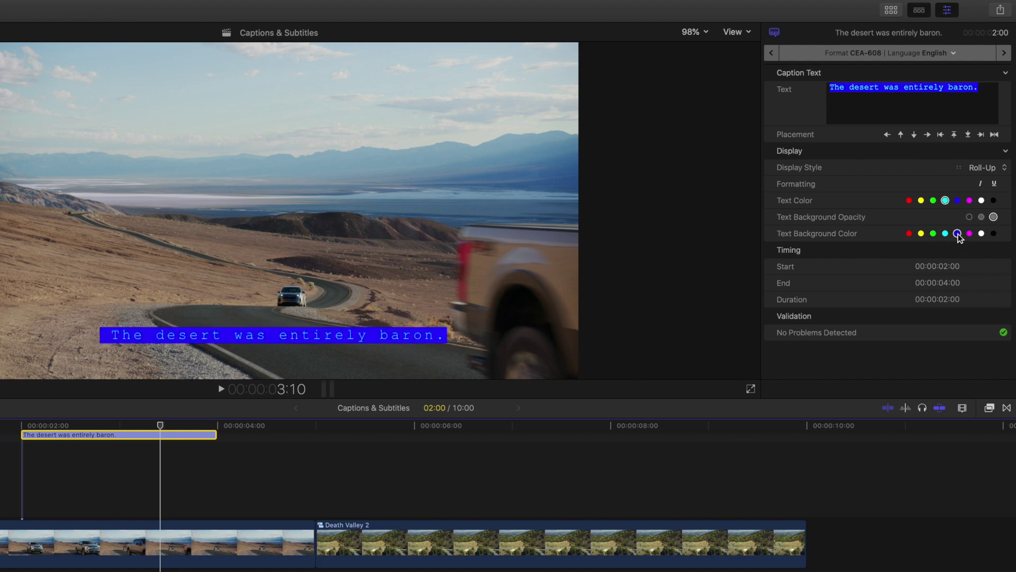
{"action": "left_click", "coordinate": [982, 200]}
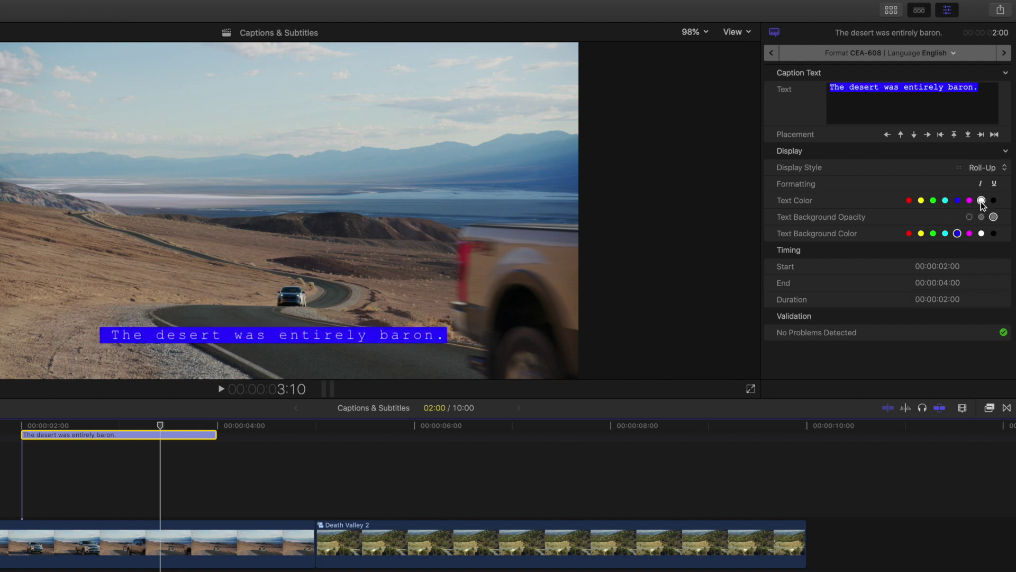
{"action": "left_click", "coordinate": [994, 233]}
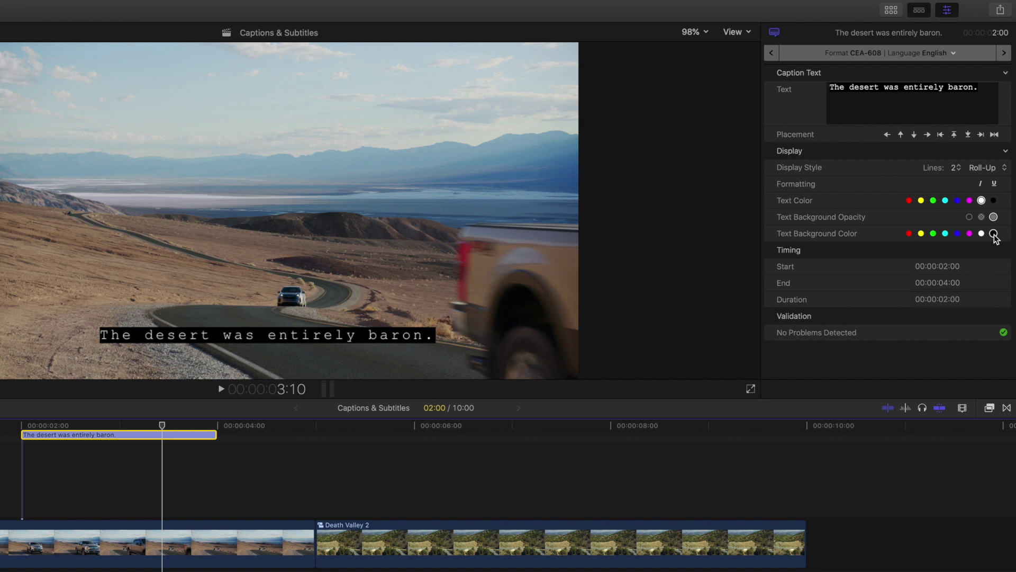
Add a two-line caption at 6:00: 'Despite the already long drive,' / 'they still had hours to go.'.
{"action": "left_click_drag", "start_coordinate": [381, 436], "coordinate": [415, 436]}
{"action": "key", "text": "alt+c"}
{"action": "type", "text": "Des"}
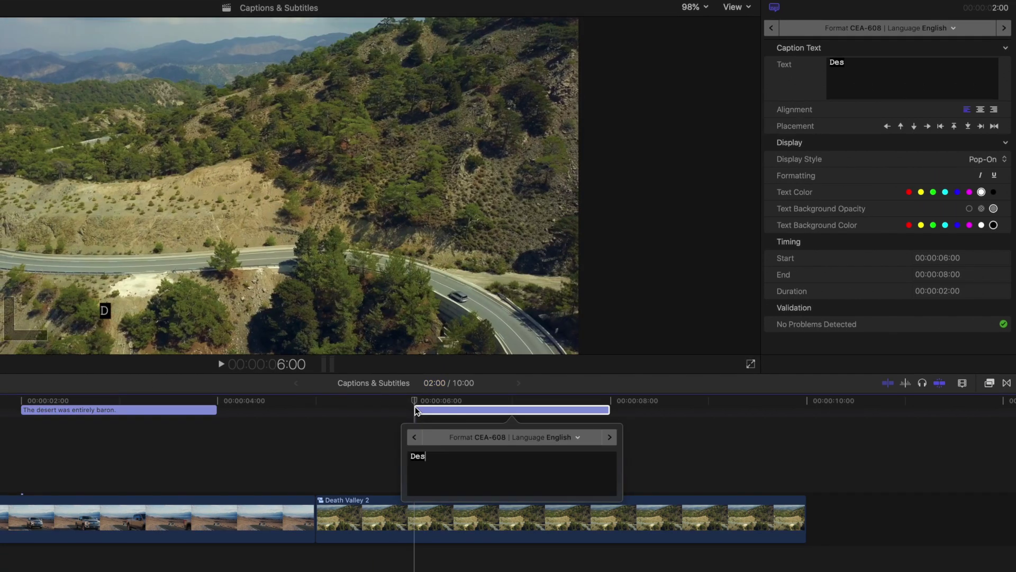
{"action": "type", "text": "pite the already long drive,"}
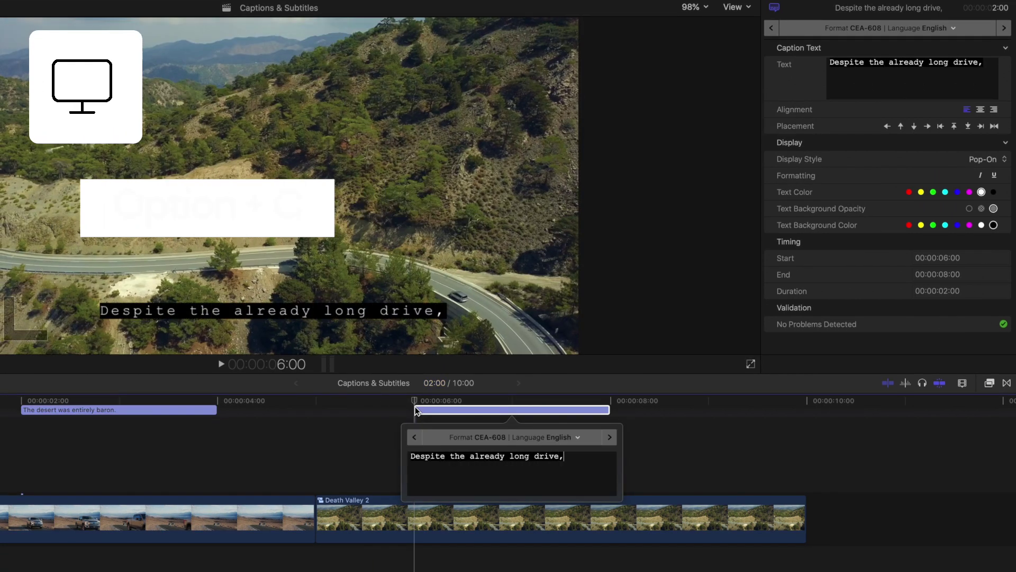
{"action": "key", "text": "Return"}
{"action": "type", "text": "they still had hours to go."}
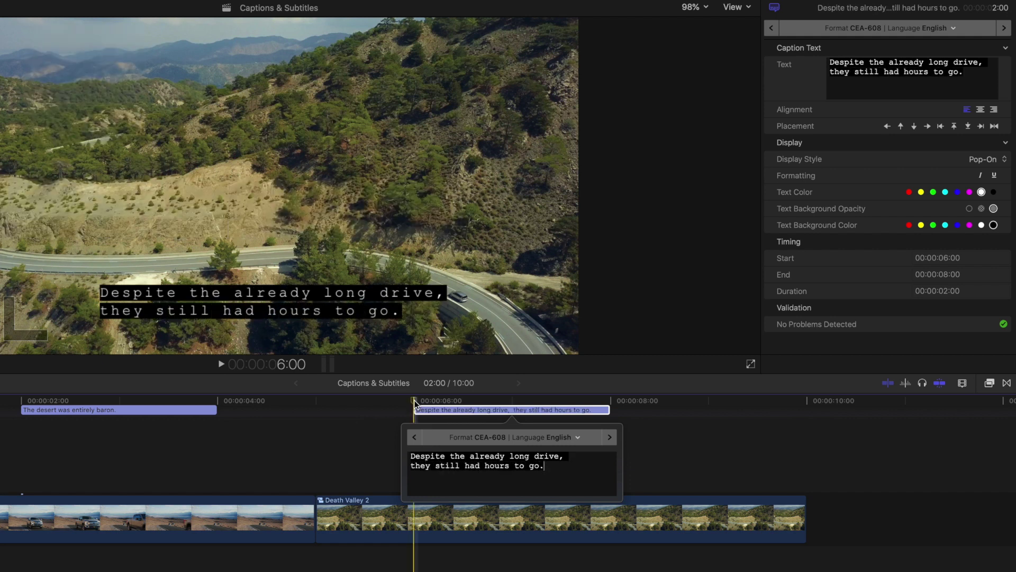
{"action": "key", "text": "Escape"}
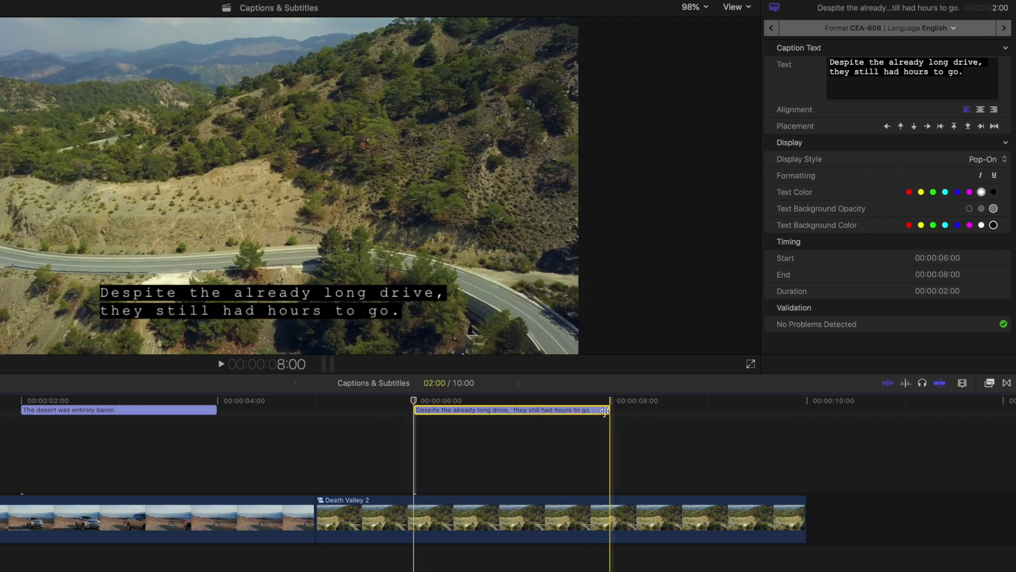
Trim the new caption so it ends at 00:00:09:22.
{"action": "left_click_drag", "start_coordinate": [609, 410], "coordinate": [803, 410]}
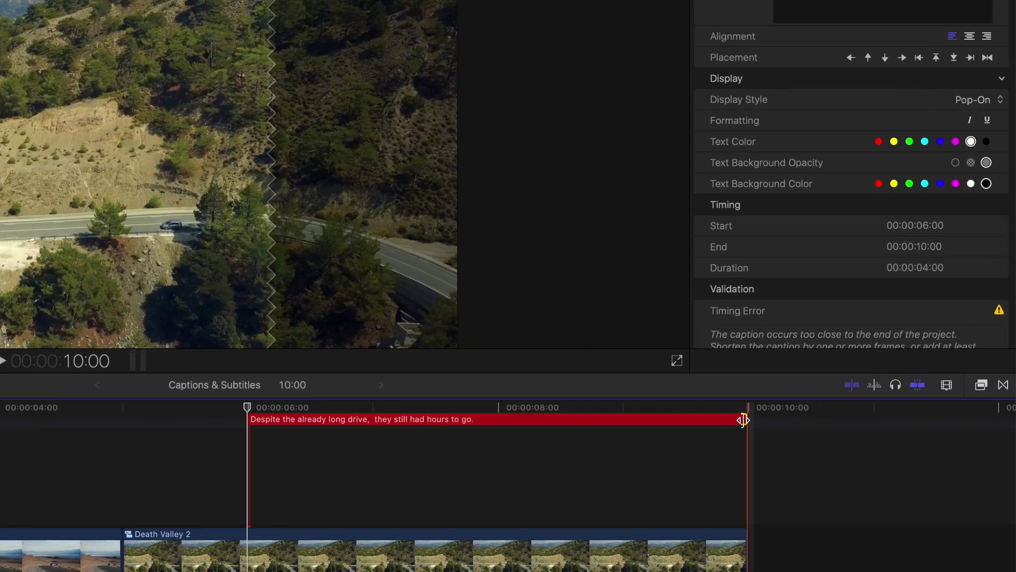
{"action": "scroll", "coordinate": [802, 341], "scroll_direction": "down", "scroll_amount": 1}
{"action": "scroll", "coordinate": [655, 317], "scroll_direction": "down", "scroll_amount": 1}
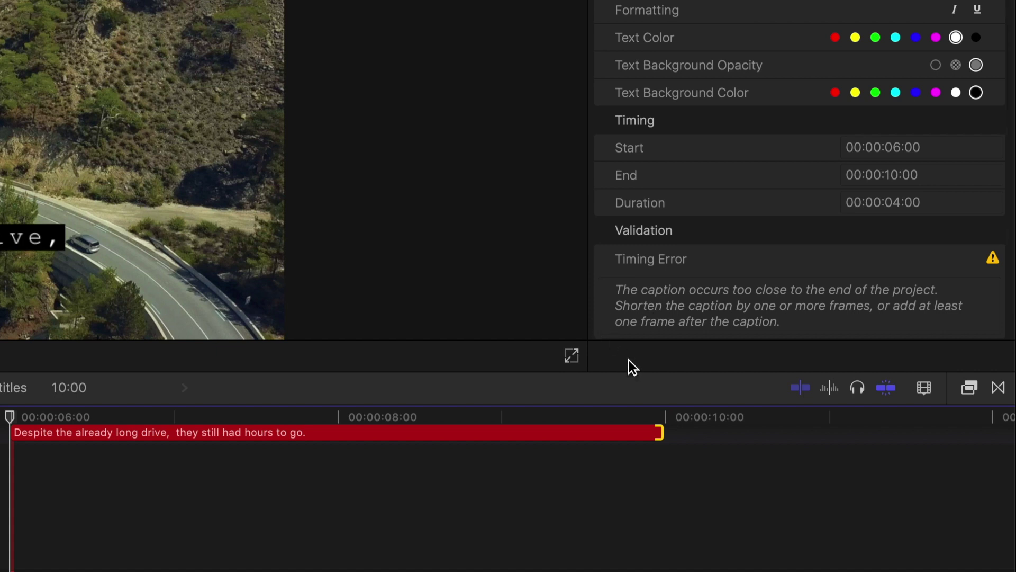
{"action": "left_click", "coordinate": [657, 429]}
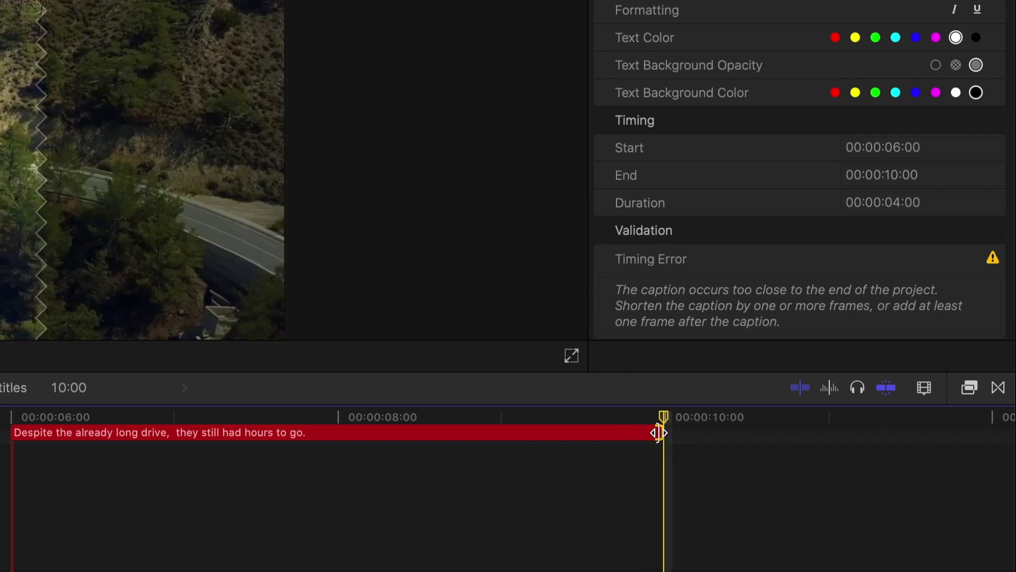
{"action": "left_click_drag", "start_coordinate": [659, 432], "coordinate": [645, 432]}
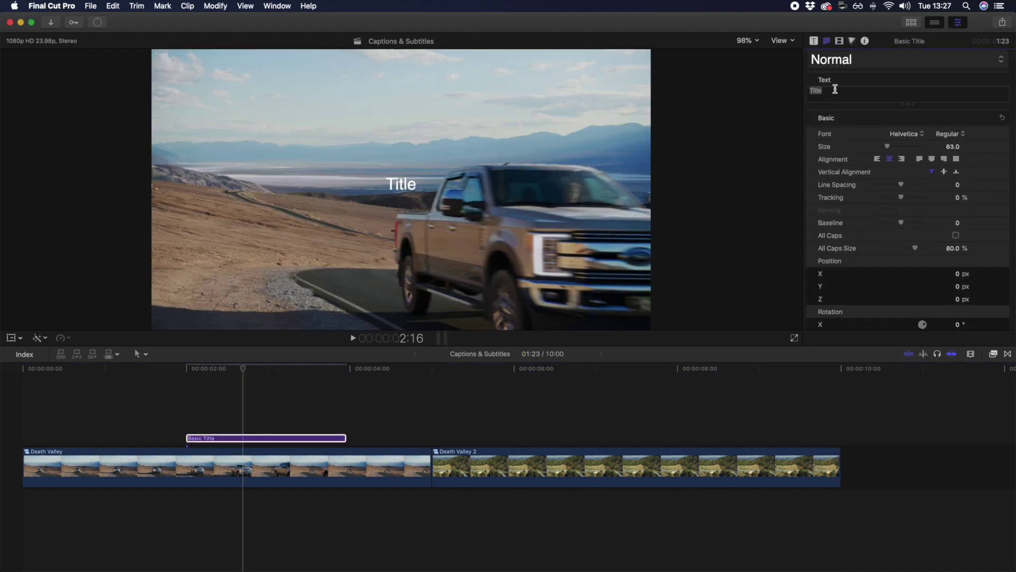
Replace the title text with 'The desert was entirely baron.' set in Helvetica Neue.
{"action": "key", "text": "super+a"}
{"action": "type", "text": "The desert was entirely baron."}
{"action": "left_click", "coordinate": [905, 134]}
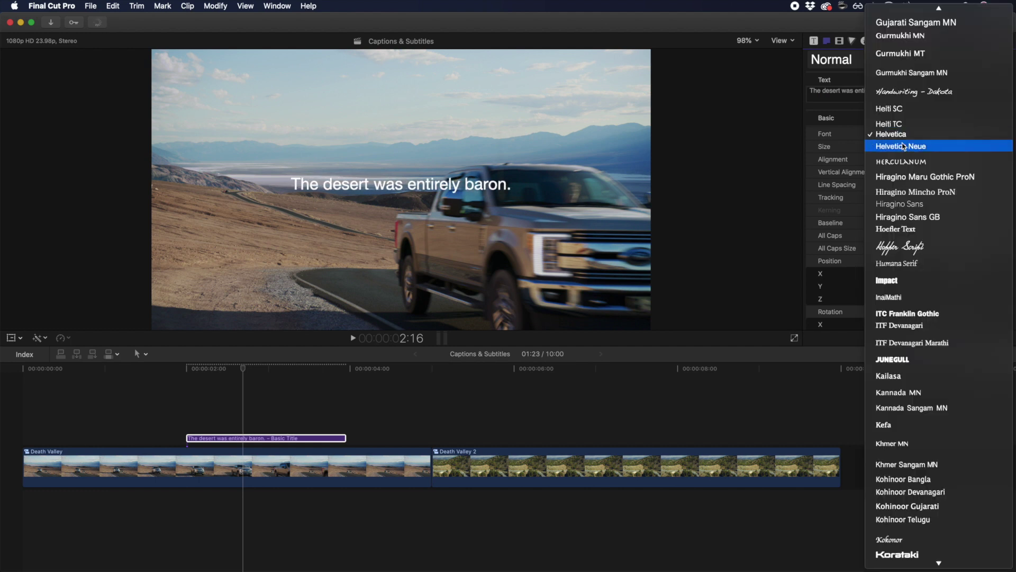
{"action": "left_click", "coordinate": [903, 141]}
Make the title's face color yellow and move it to the bottom of the frame.
{"action": "scroll", "coordinate": [904, 147], "scroll_direction": "down", "scroll_amount": 5}
{"action": "left_click", "coordinate": [990, 275]}
{"action": "left_click", "coordinate": [950, 302]}
{"action": "left_click", "coordinate": [917, 324]}
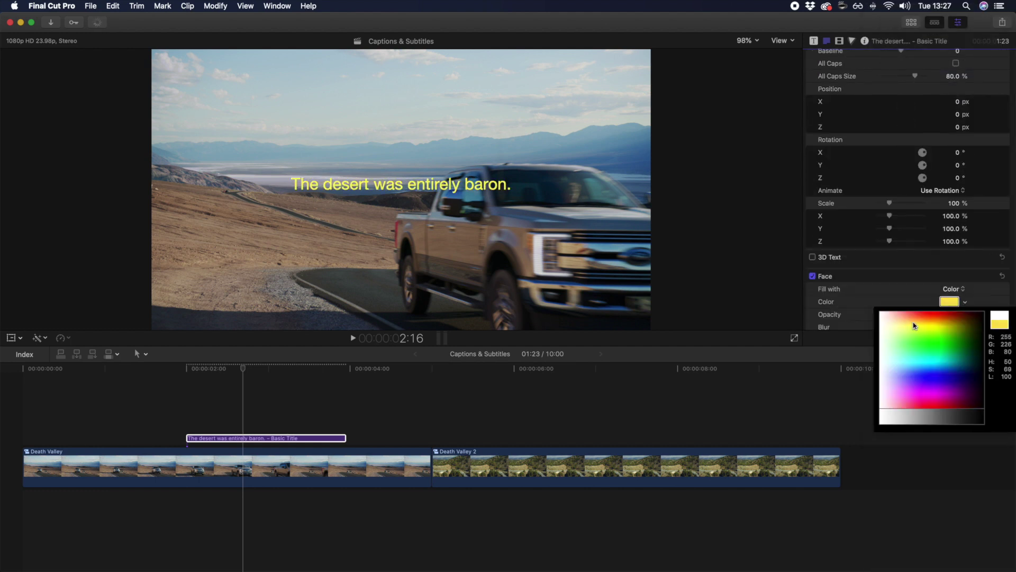
{"action": "left_click", "coordinate": [398, 185]}
{"action": "left_click_drag", "start_coordinate": [398, 184], "coordinate": [398, 286]}
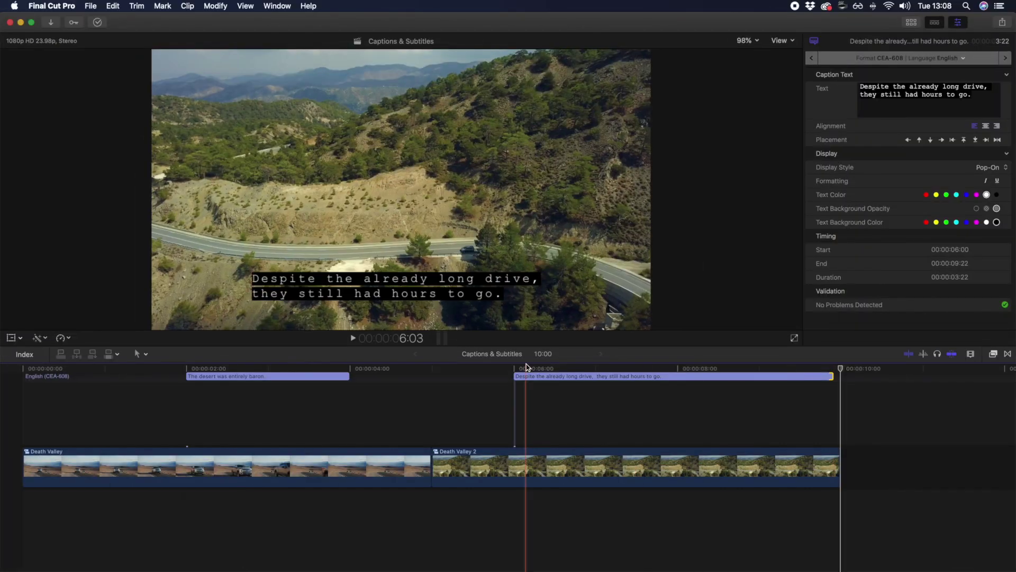
{"action": "left_click", "coordinate": [513, 369]}
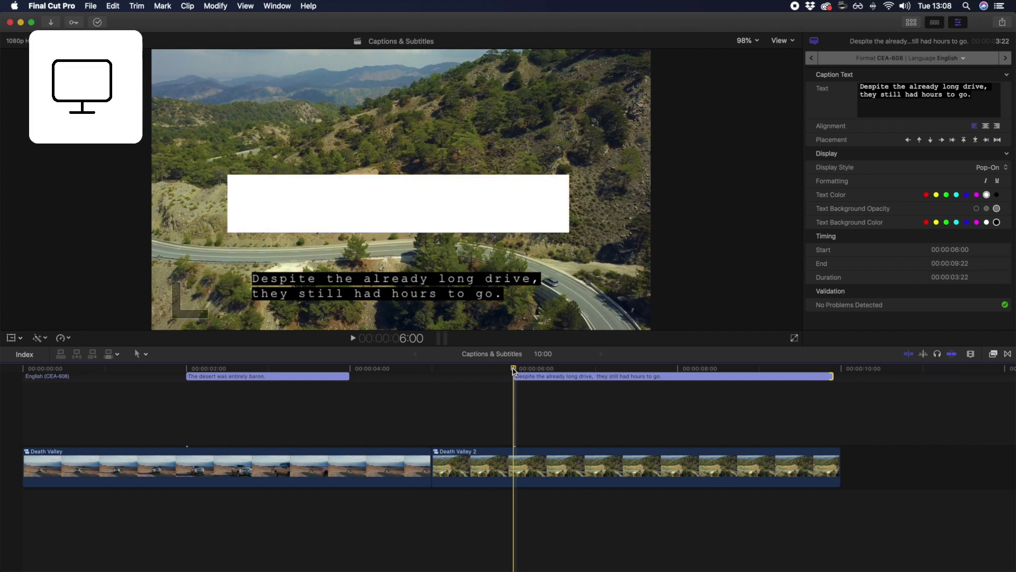
{"action": "key", "text": "super+Left"}
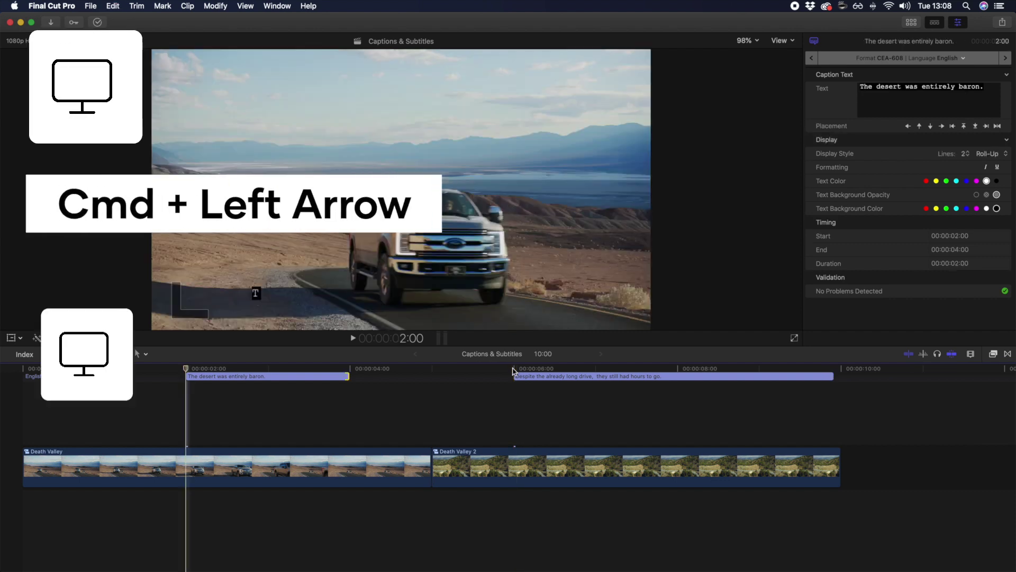
{"action": "key", "text": "super+Right"}
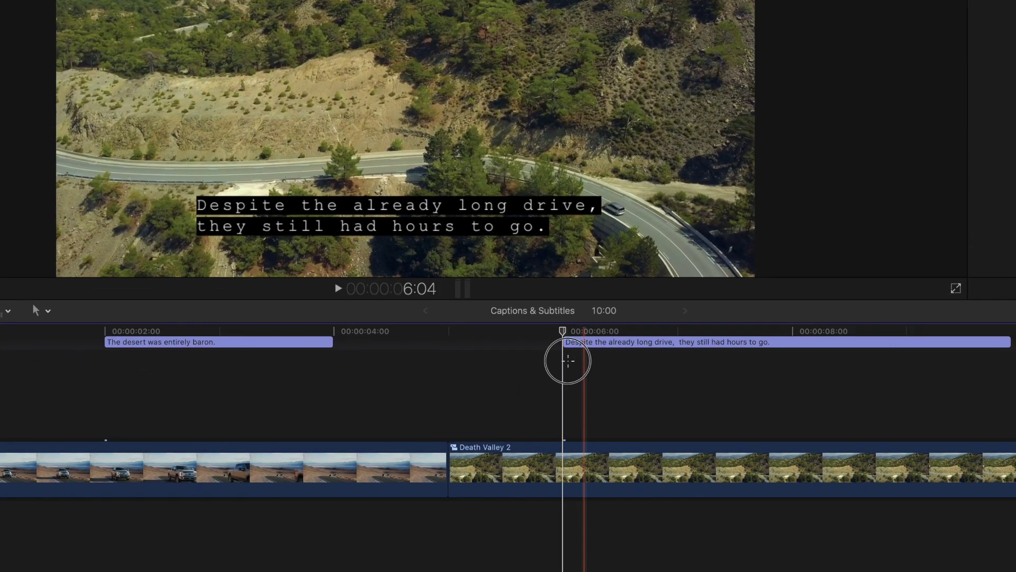
Select both English captions and duplicate them to the Spanish (Spain) language.
{"action": "left_click_drag", "start_coordinate": [516, 387], "coordinate": [325, 368]}
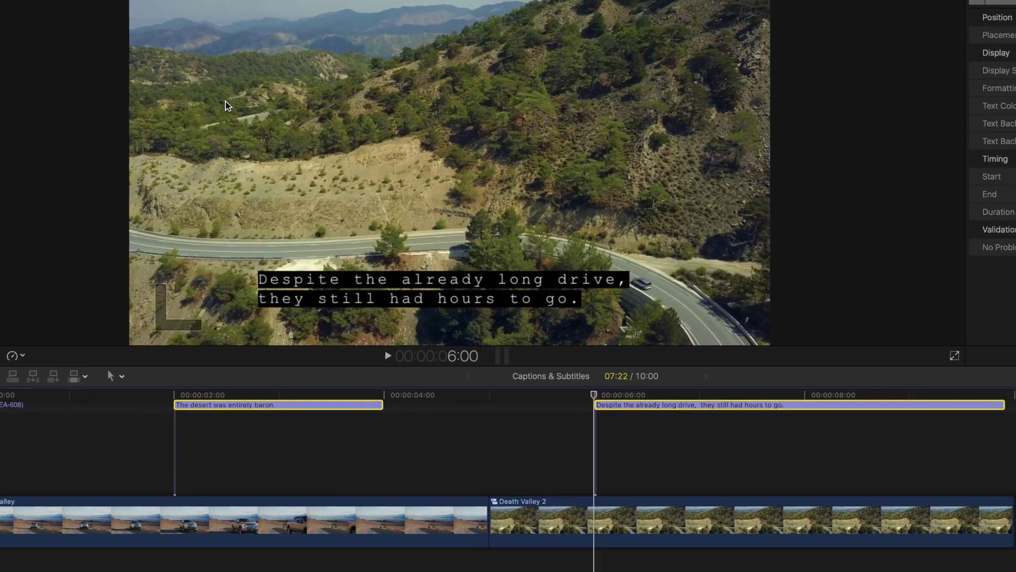
{"action": "left_click", "coordinate": [136, 6]}
{"action": "mouse_move", "coordinate": [247, 403]}
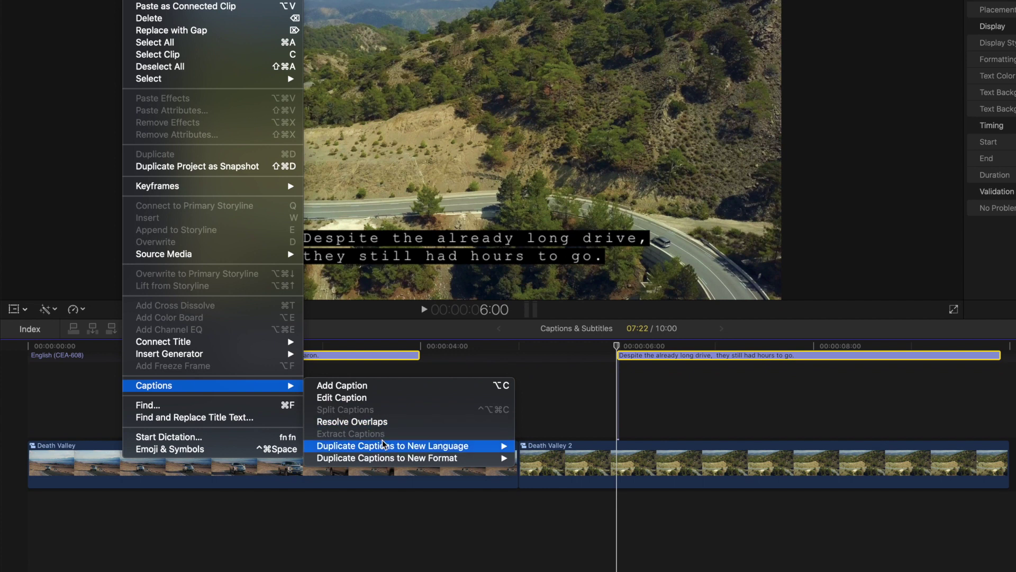
{"action": "mouse_move", "coordinate": [384, 444]}
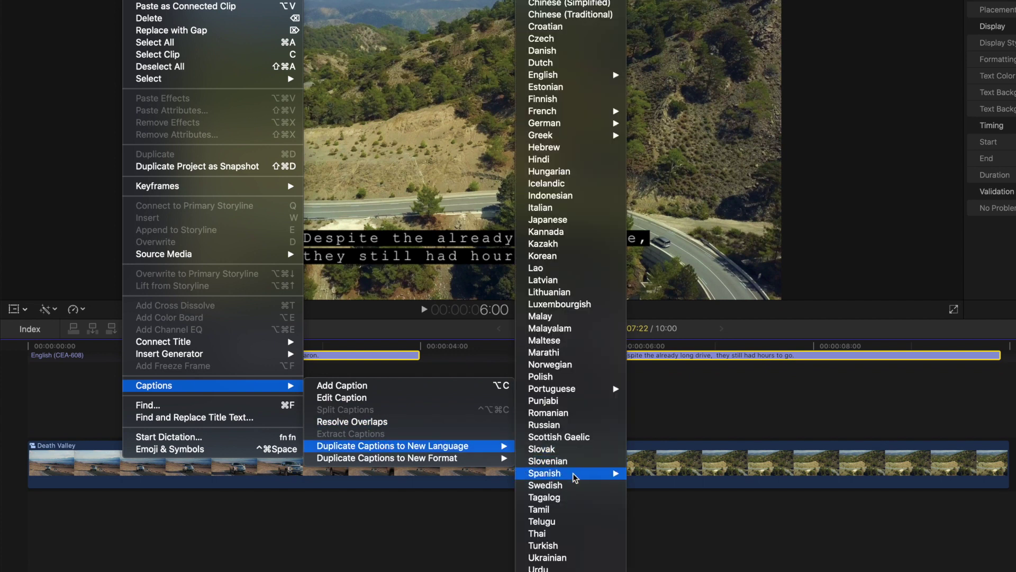
{"action": "mouse_move", "coordinate": [575, 476]}
{"action": "left_click", "coordinate": [652, 497]}
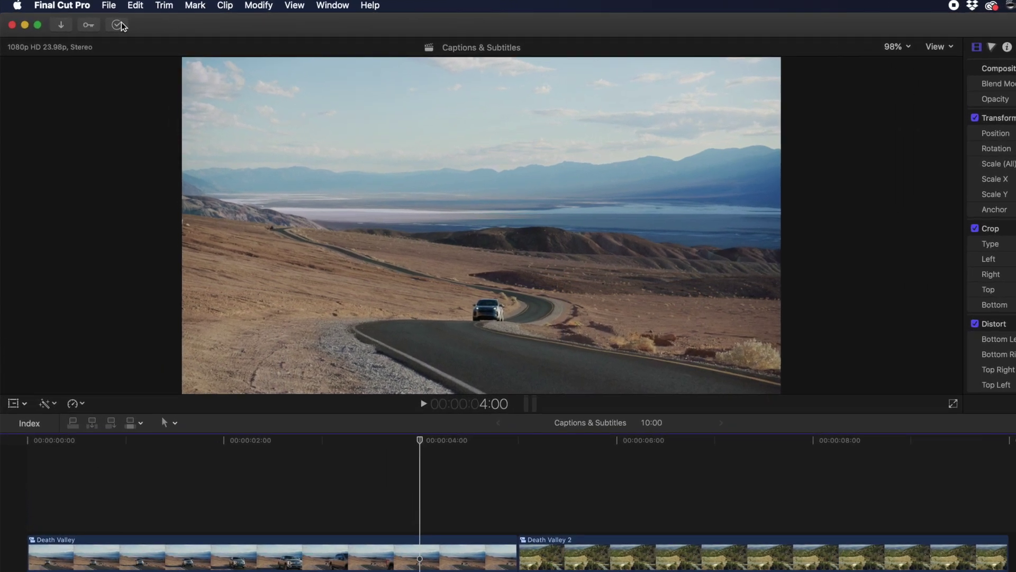
Import Death Valley Road_CEA-608_English.scc as CEA-608 English captions.
{"action": "left_click", "coordinate": [90, 5]}
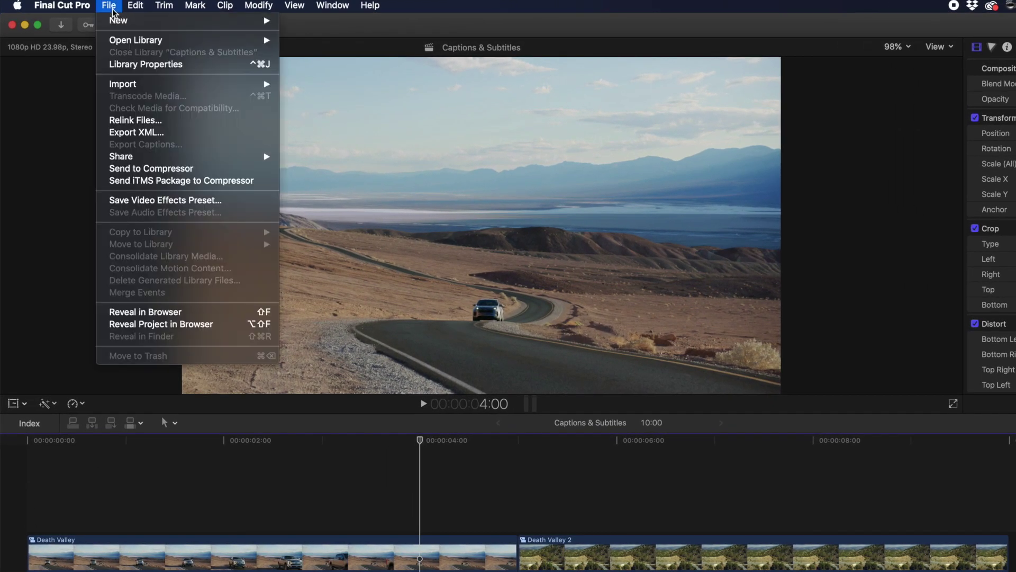
{"action": "mouse_move", "coordinate": [164, 85]}
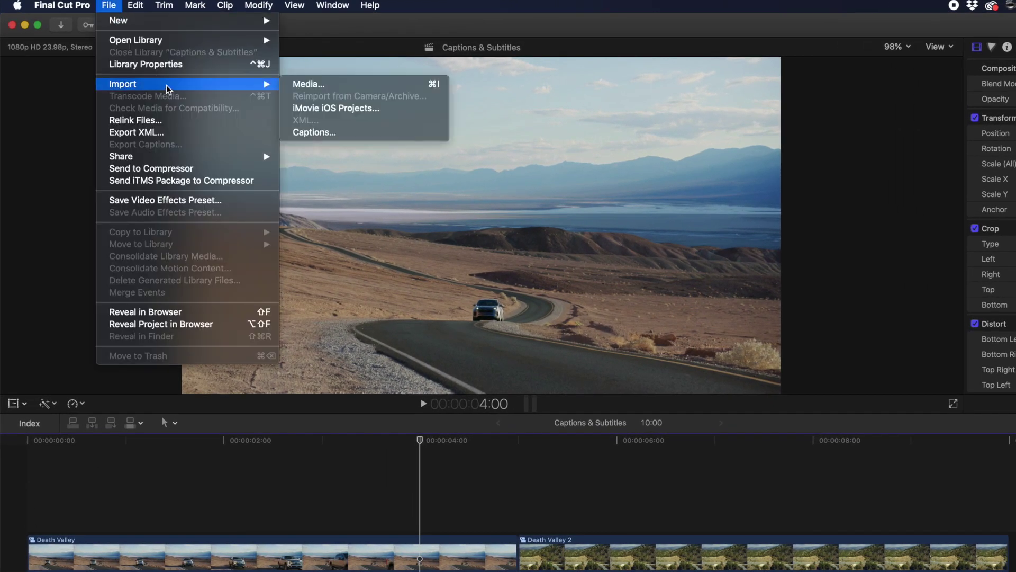
{"action": "left_click", "coordinate": [314, 132]}
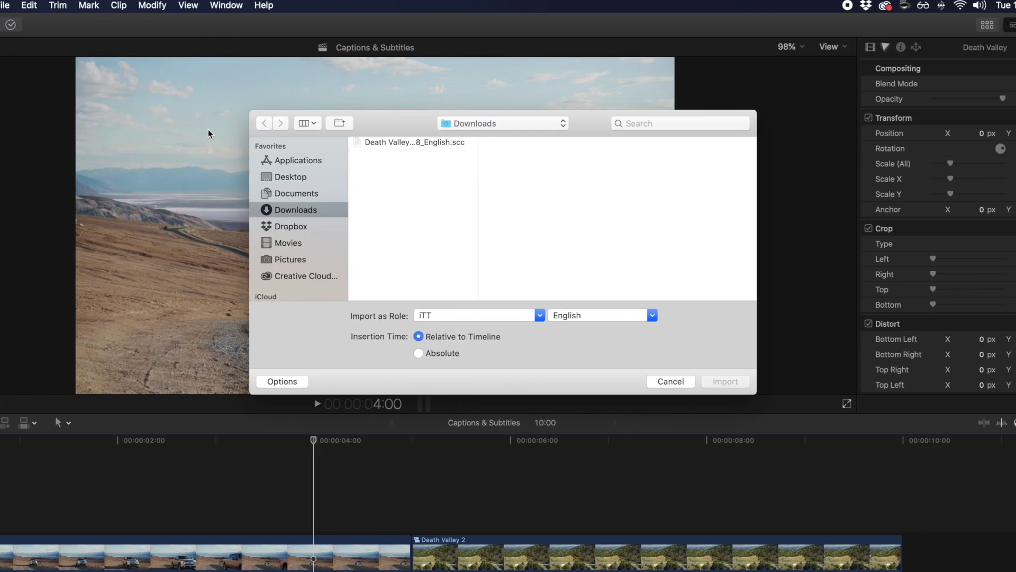
{"action": "left_click", "coordinate": [381, 142]}
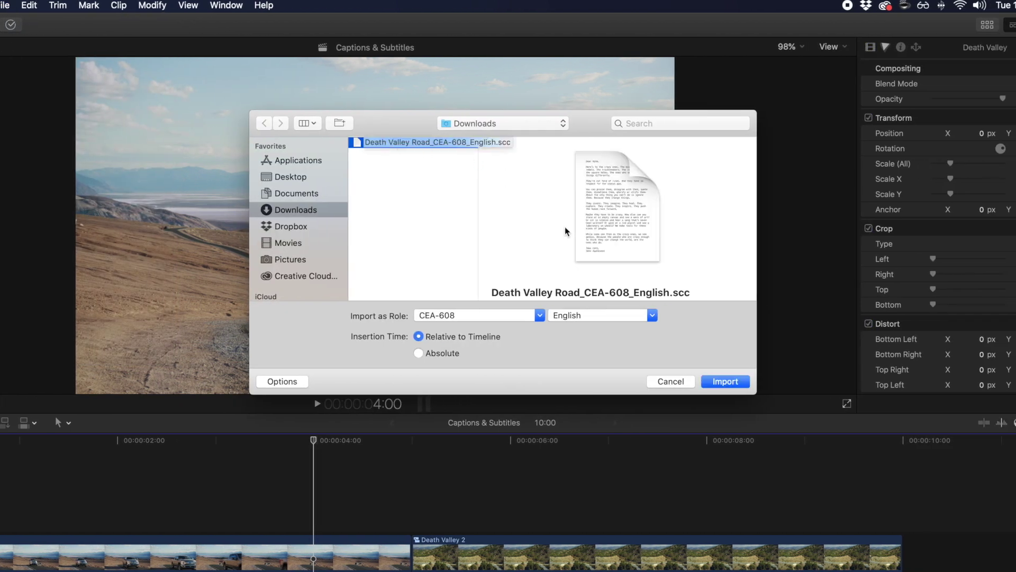
{"action": "left_click", "coordinate": [725, 379]}
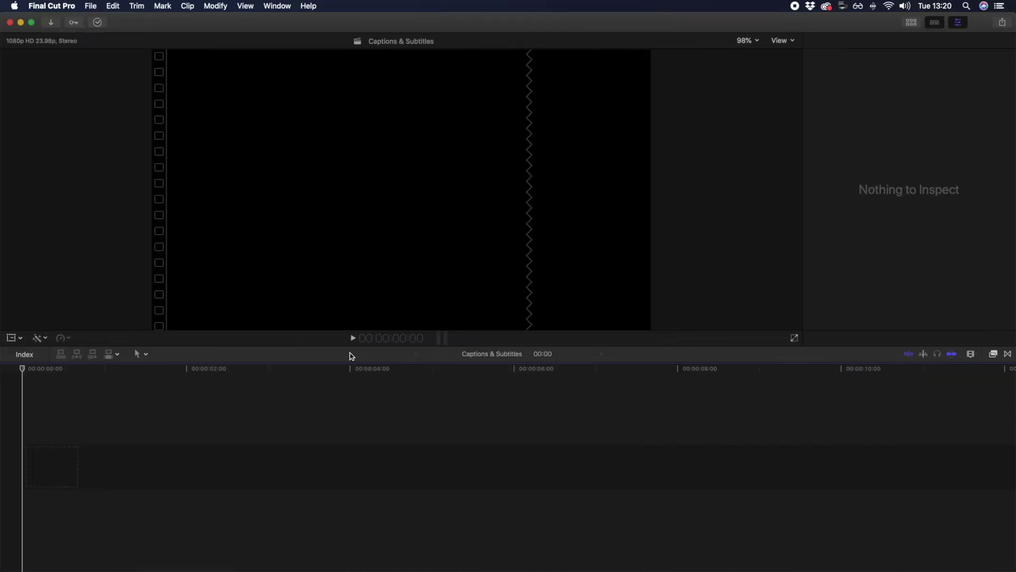
Import Death Valley Road.mp4 from Downloads into the event.
{"action": "left_click", "coordinate": [90, 6]}
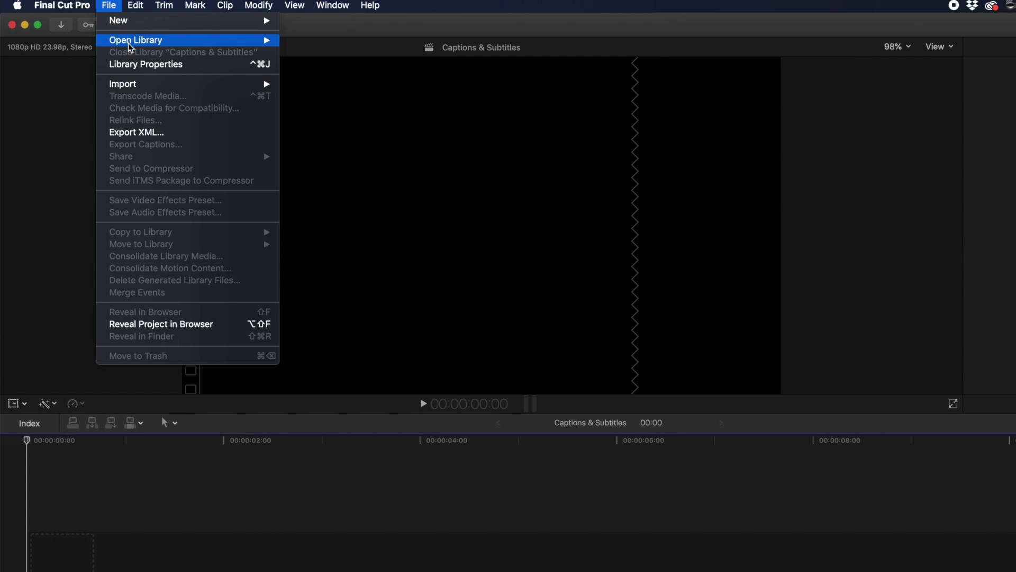
{"action": "mouse_move", "coordinate": [177, 86]}
{"action": "left_click", "coordinate": [295, 83]}
{"action": "left_click", "coordinate": [293, 533]}
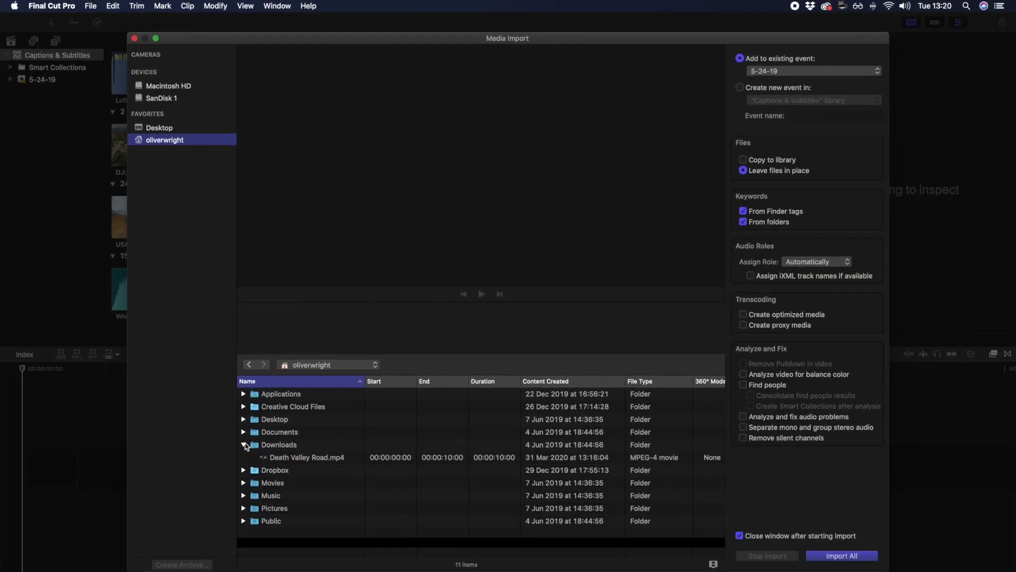
{"action": "left_click", "coordinate": [302, 457]}
{"action": "left_click", "coordinate": [842, 555]}
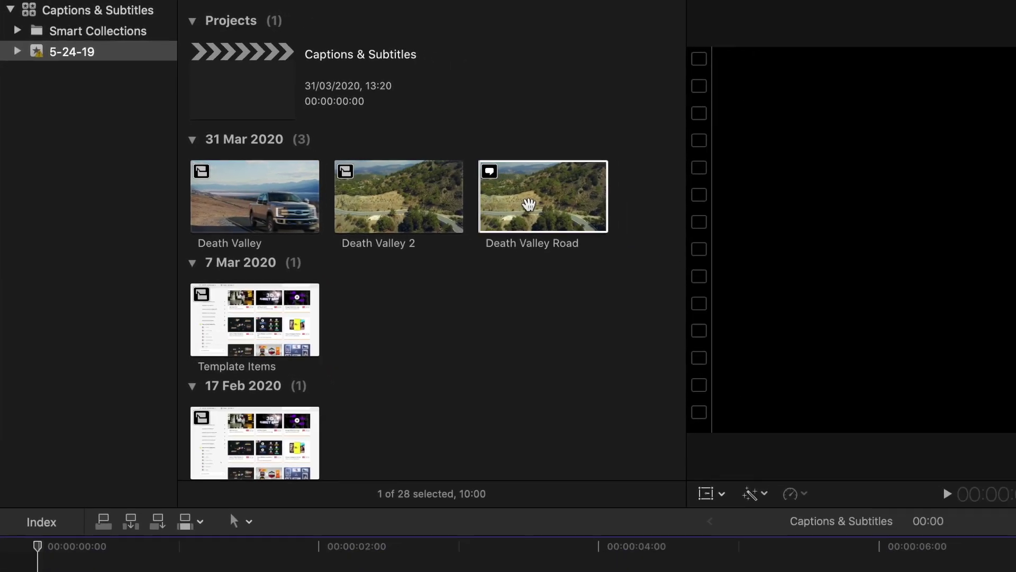
Place the Death Valley Road clip in the timeline and extract its embedded captions.
{"action": "mouse_move", "coordinate": [614, 237]}
{"action": "left_mouse_down"}
{"action": "mouse_move", "coordinate": [109, 445]}
{"action": "mouse_move", "coordinate": [39, 484]}
{"action": "left_mouse_up"}
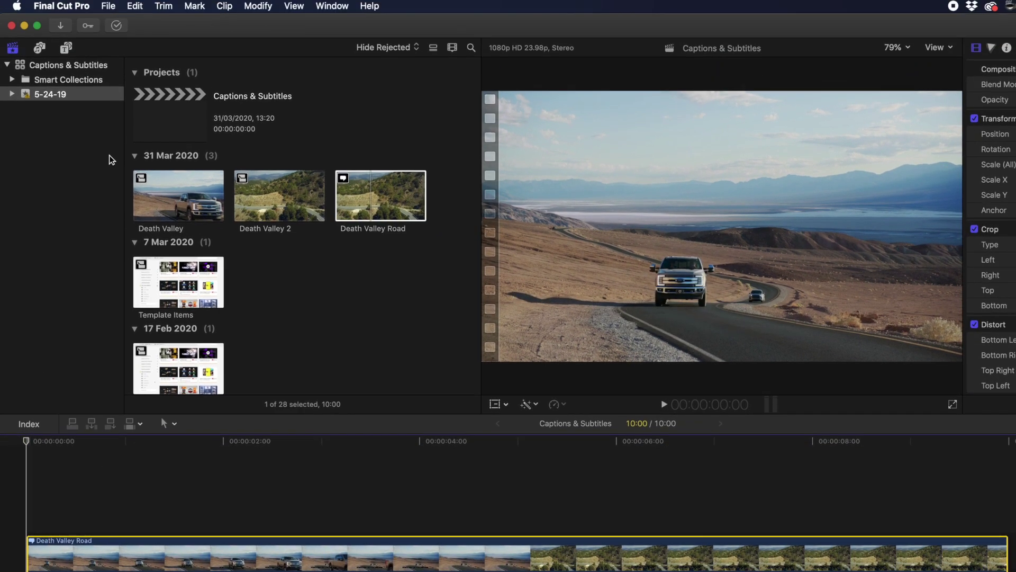
{"action": "left_click", "coordinate": [135, 6]}
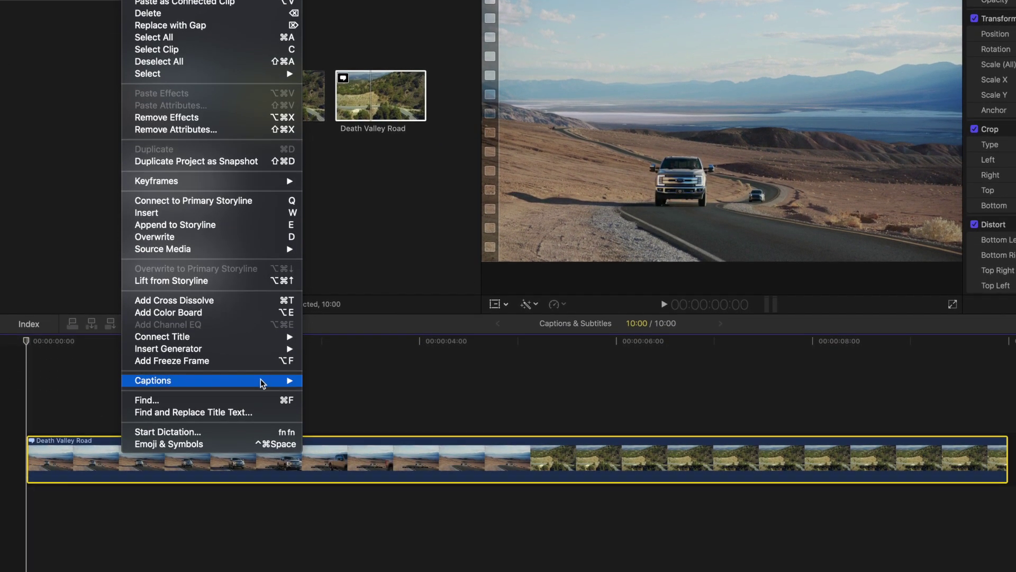
{"action": "mouse_move", "coordinate": [261, 382]}
{"action": "left_click", "coordinate": [352, 425]}
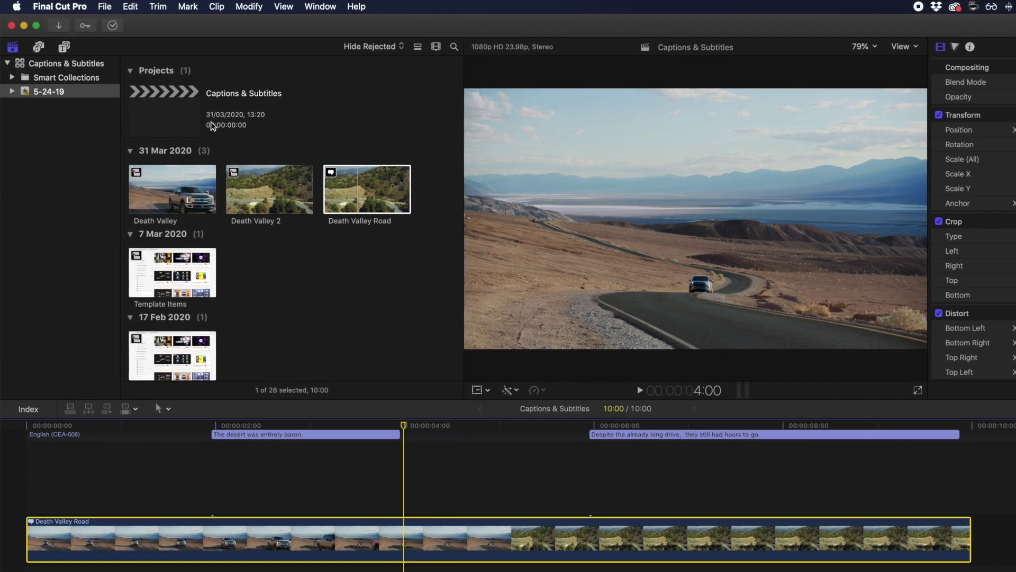
Export the English CEA-608 captions as 'Captions & Subtitles' to Downloads.
{"action": "left_click", "coordinate": [91, 6]}
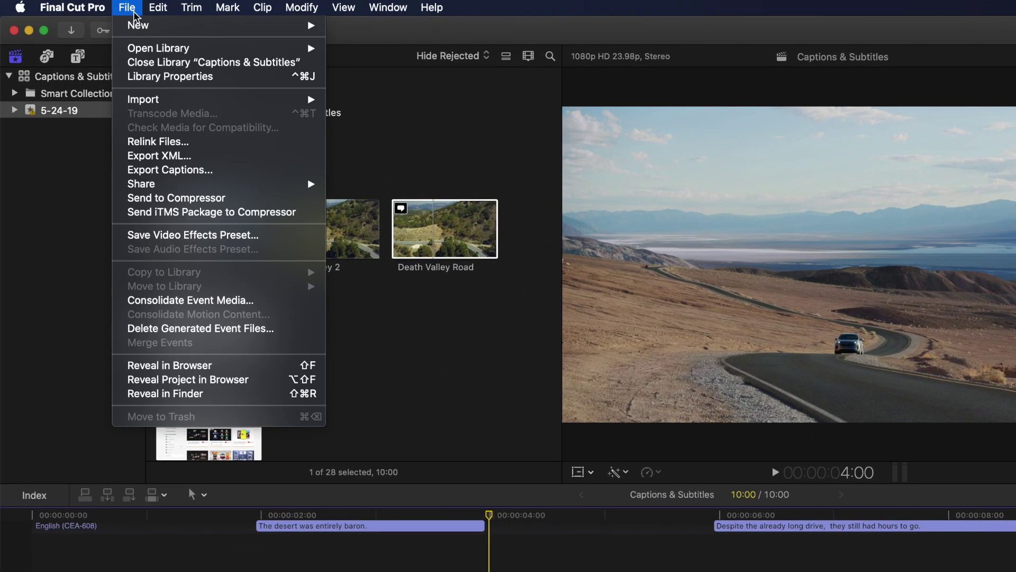
{"action": "left_click", "coordinate": [235, 170]}
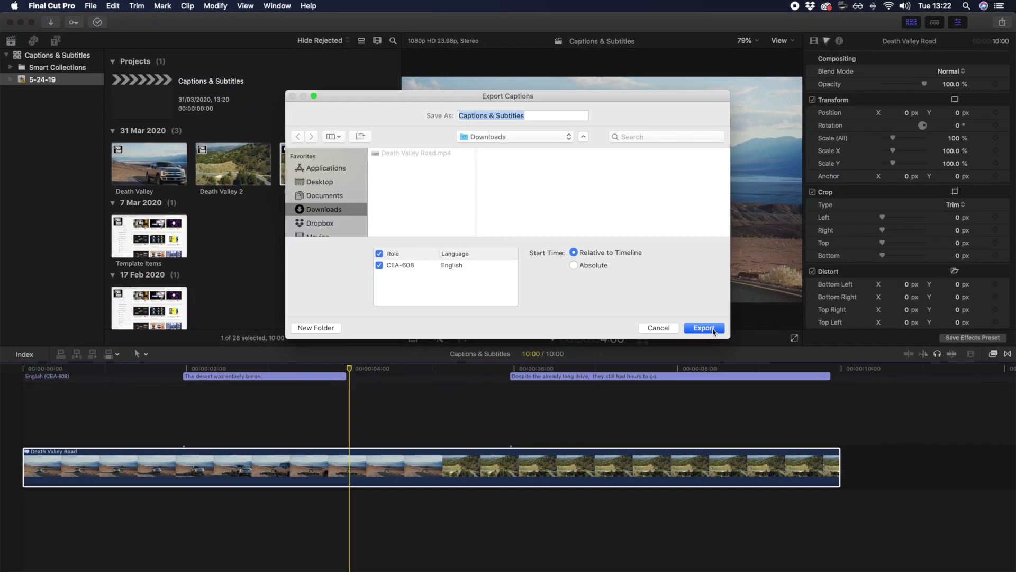
{"action": "key", "text": "Return"}
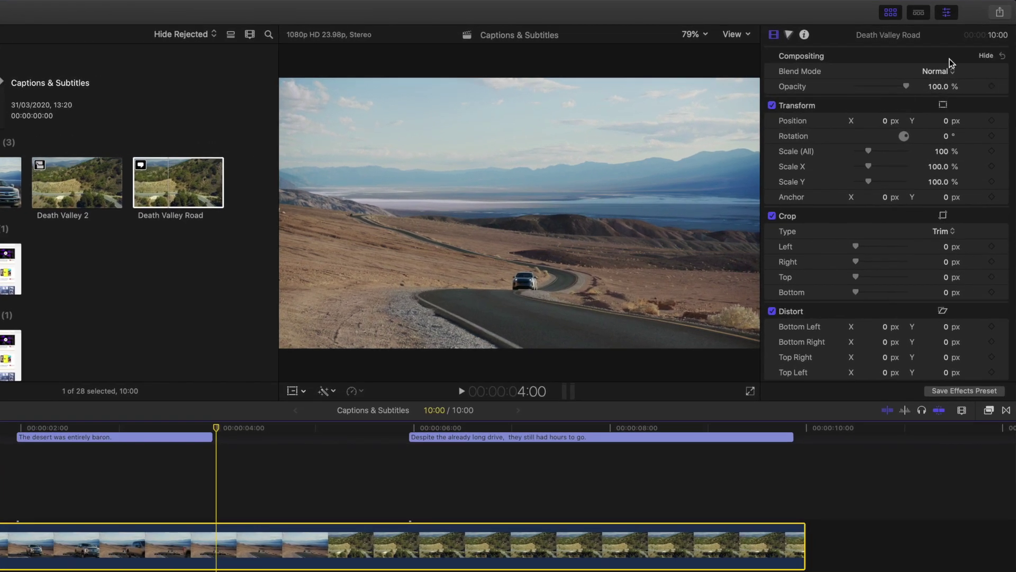
Set the Master File export to burn in English (CEA-608) captions and export each CEA-608 language as a separate file.
{"action": "left_click", "coordinate": [1002, 22]}
{"action": "left_click", "coordinate": [953, 67]}
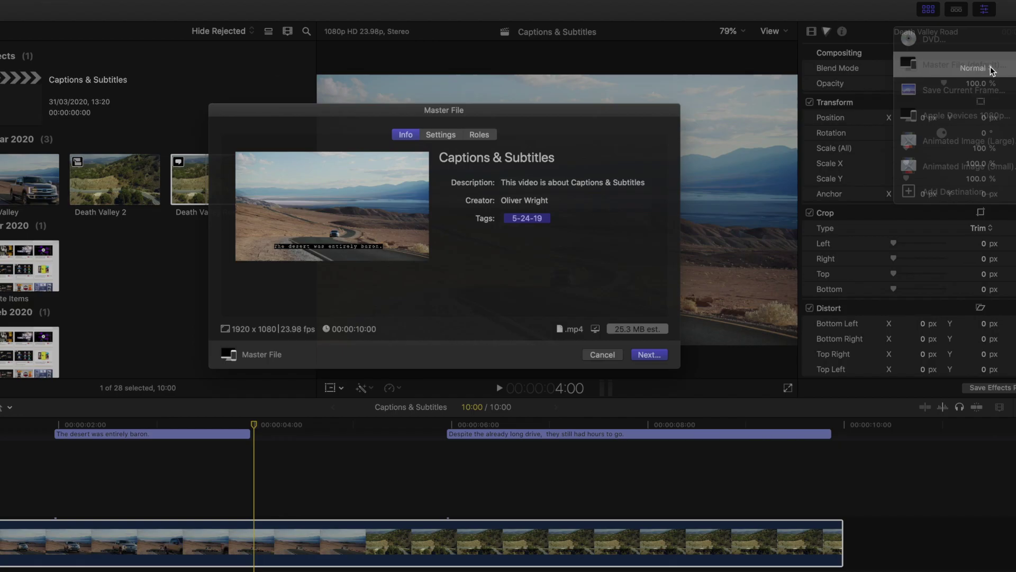
{"action": "left_click", "coordinate": [559, 123]}
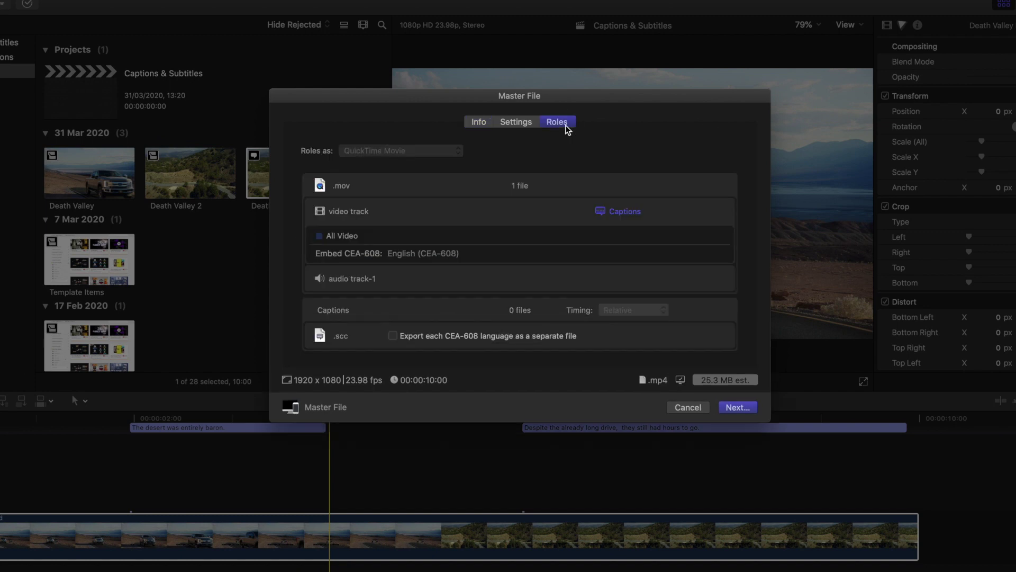
{"action": "left_click", "coordinate": [605, 211]}
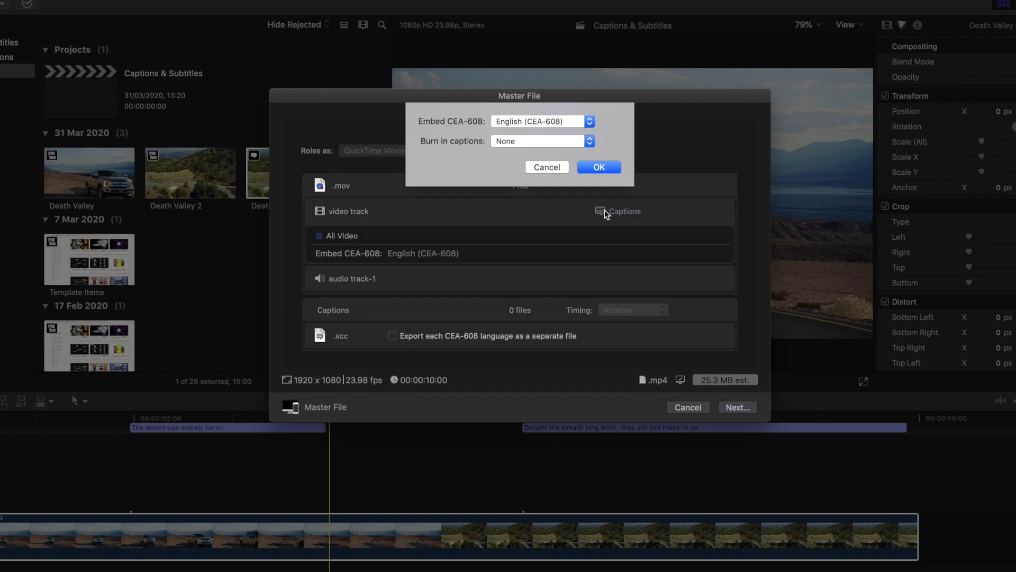
{"action": "left_click", "coordinate": [551, 141]}
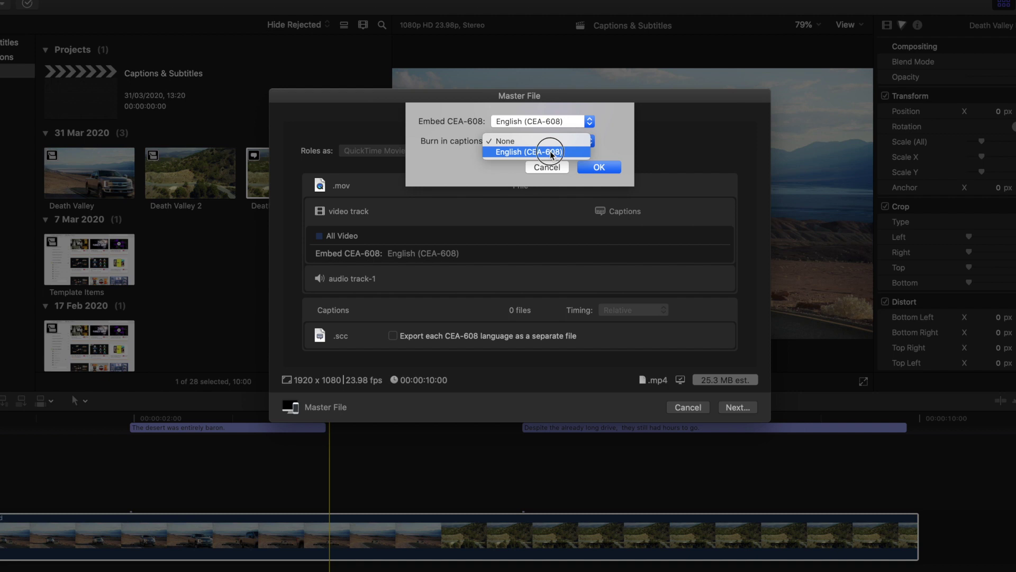
{"action": "left_click", "coordinate": [550, 152]}
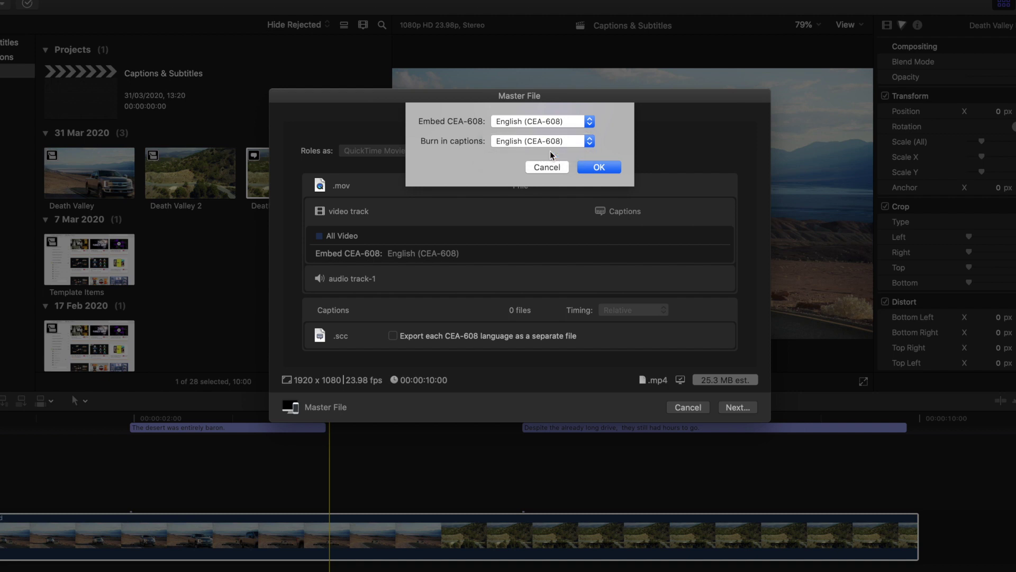
{"action": "left_click", "coordinate": [599, 167]}
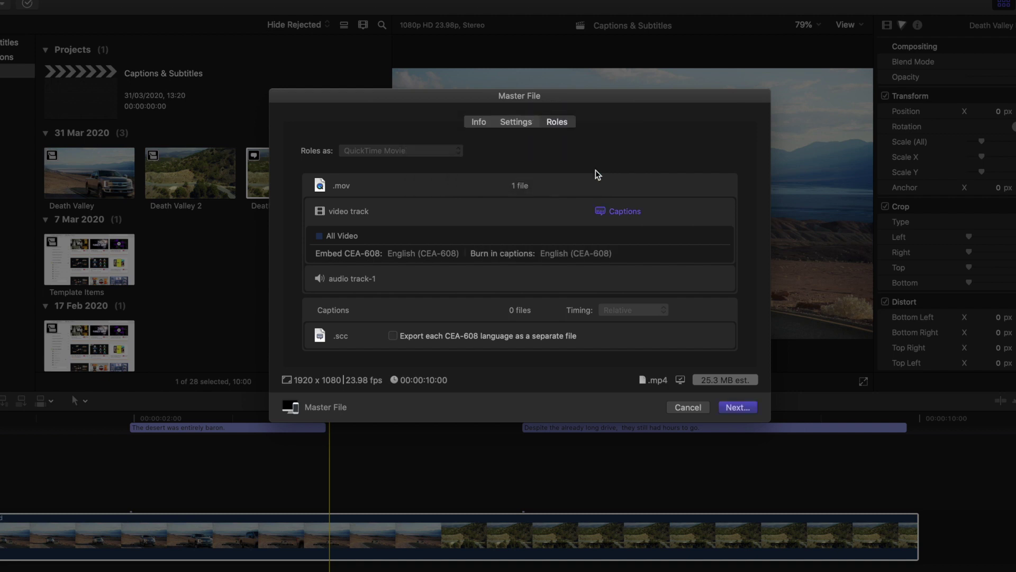
{"action": "left_click", "coordinate": [394, 336]}
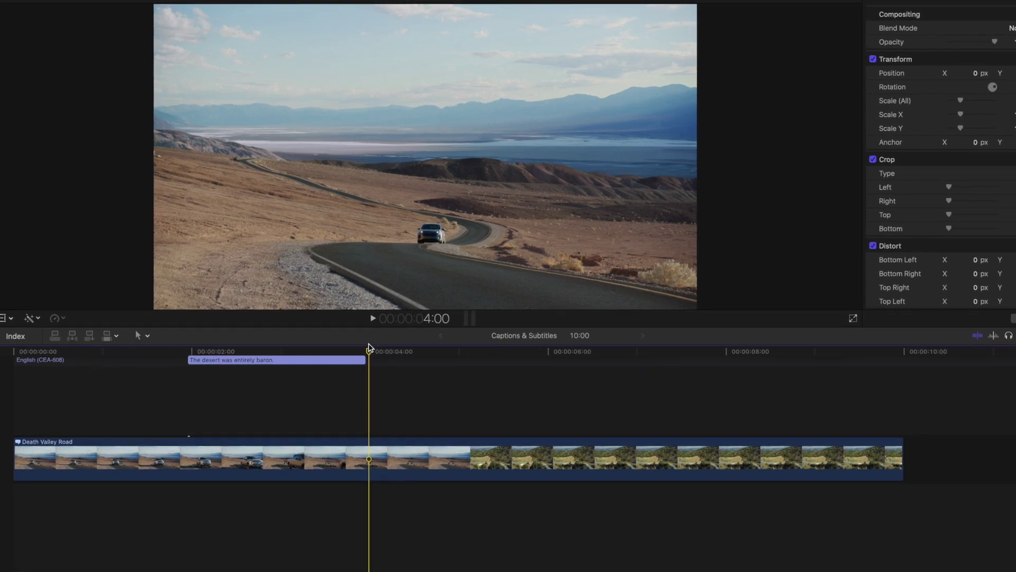
Copy 'The desert was entirely baron.' caption to just after 4 seconds and near 6 seconds.
{"action": "left_click", "coordinate": [296, 376]}
{"action": "left_click_drag", "start_coordinate": [329, 343], "coordinate": [558, 326]}
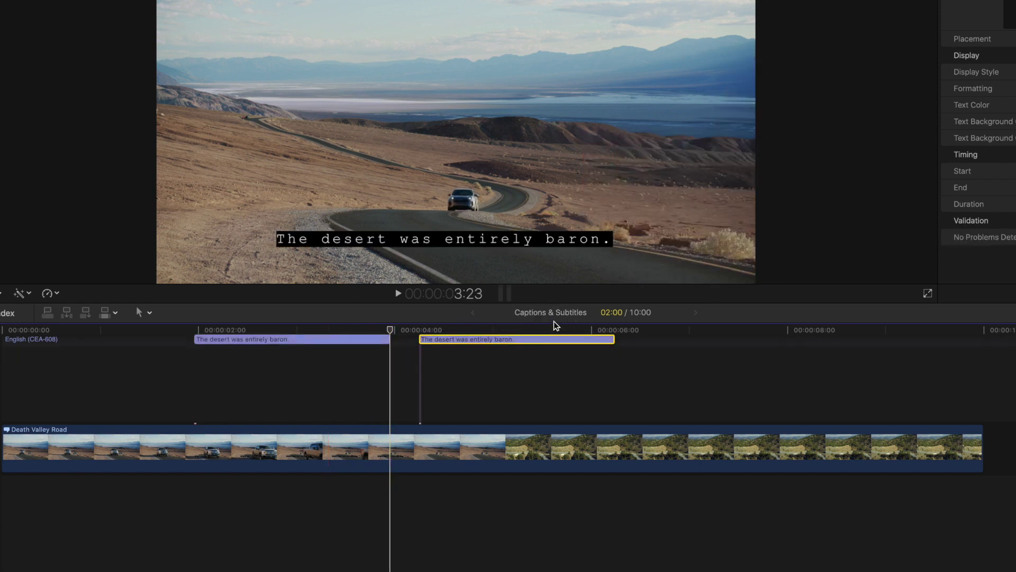
{"action": "left_click_drag", "start_coordinate": [551, 336], "coordinate": [789, 327]}
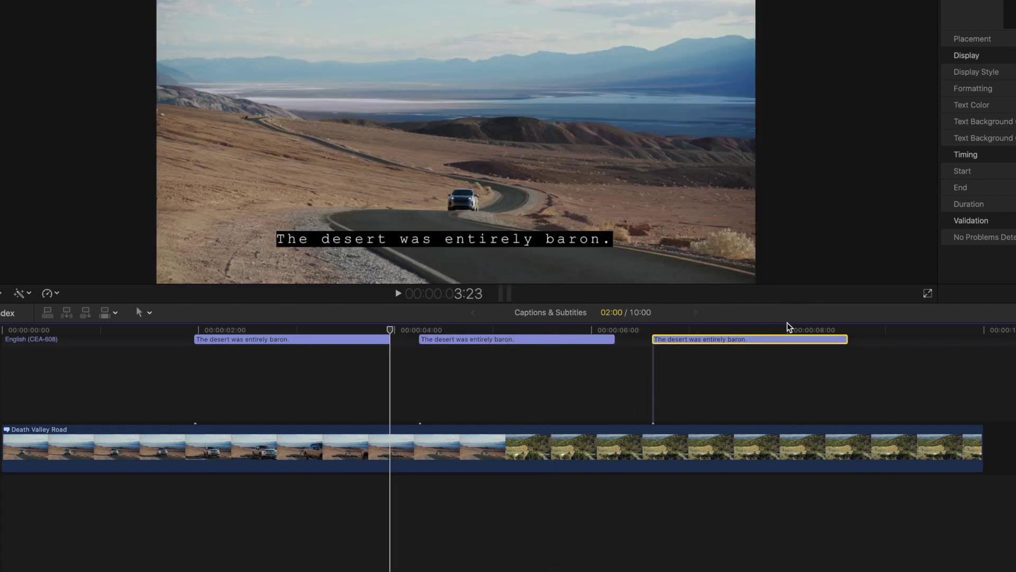